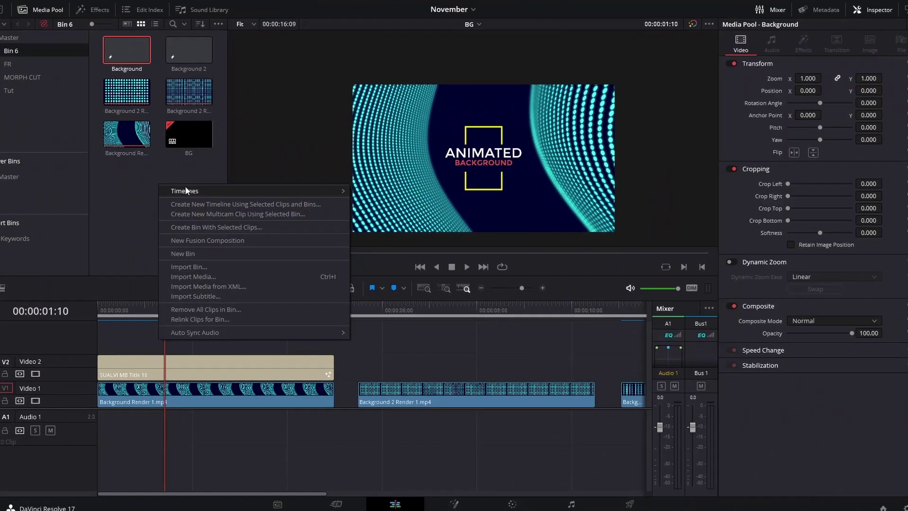
# Step: Create a new 5-second Fusion composition clip at 24 fps in the current bin and open it for compositing
pyautogui.click(202, 239)
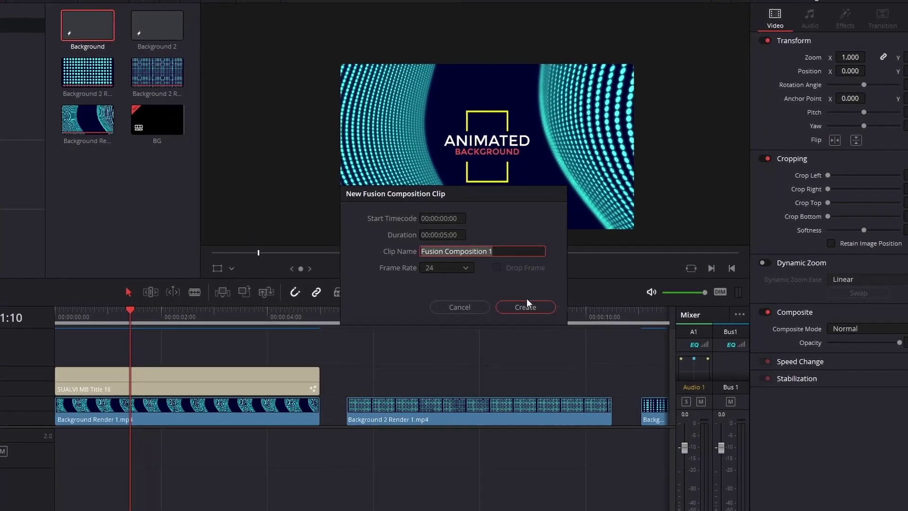
pyautogui.click(523, 305)
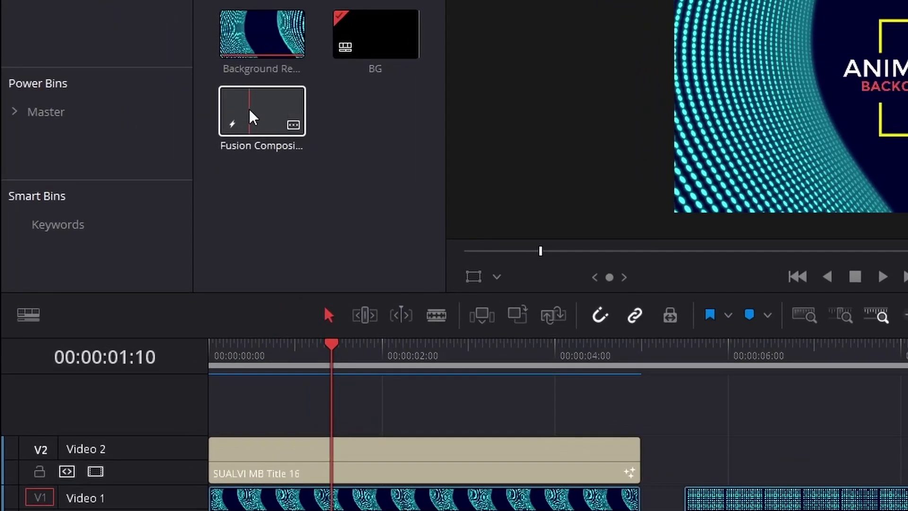
pyautogui.click(214, 130)
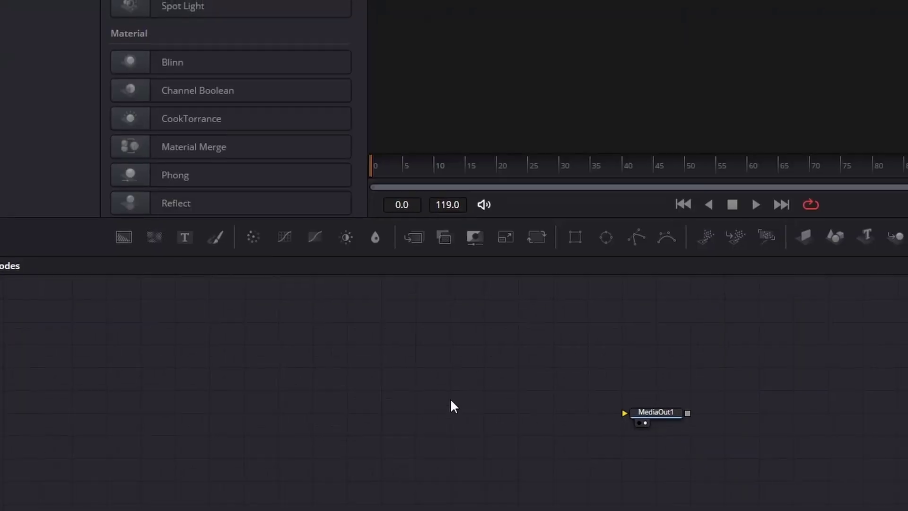
# Step: Feed MediaOut1 from a new Background node with alpha 0 and turn off High Quality rendering
pyautogui.click(124, 237)
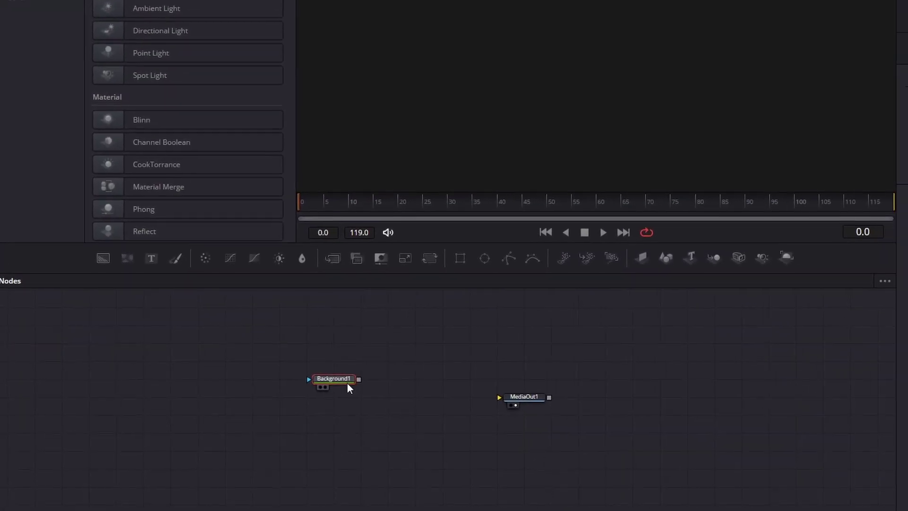
pyautogui.moveTo(359, 379); pyautogui.dragTo(499, 397)
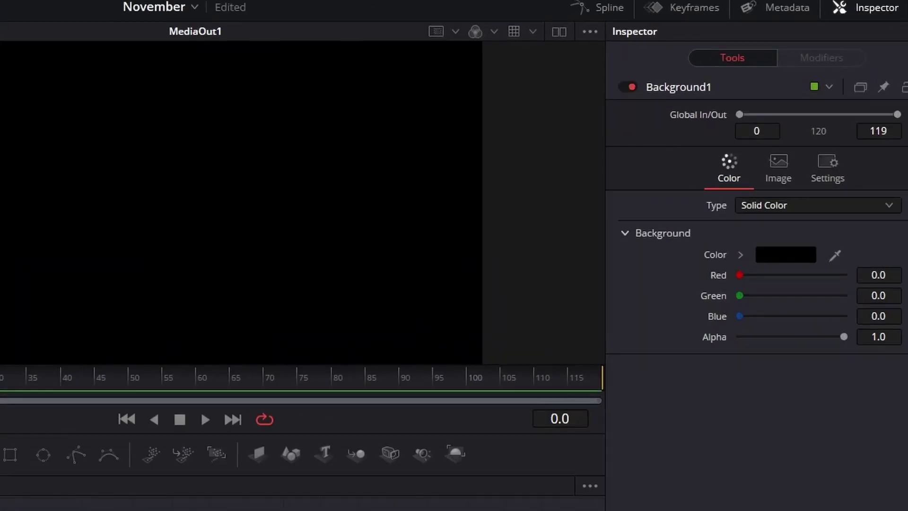
pyautogui.moveTo(843, 336); pyautogui.dragTo(703, 376)
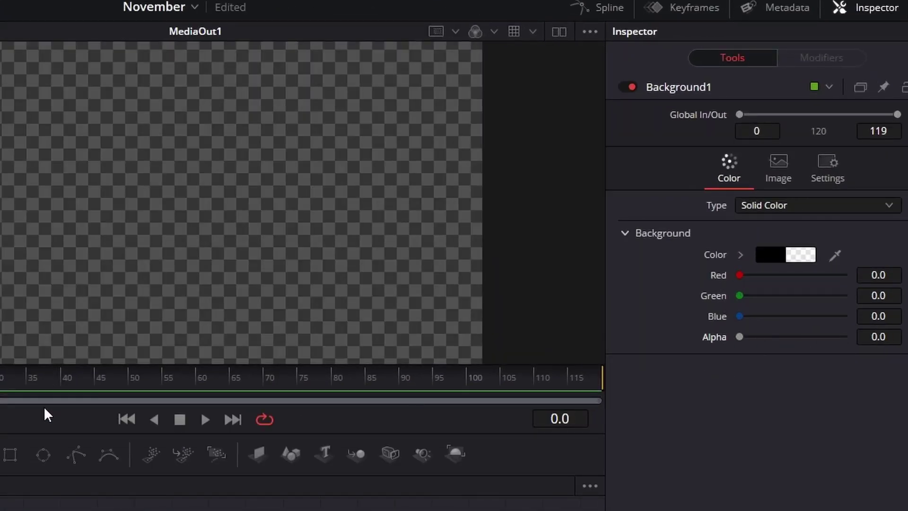
pyautogui.rightClick(37, 425)
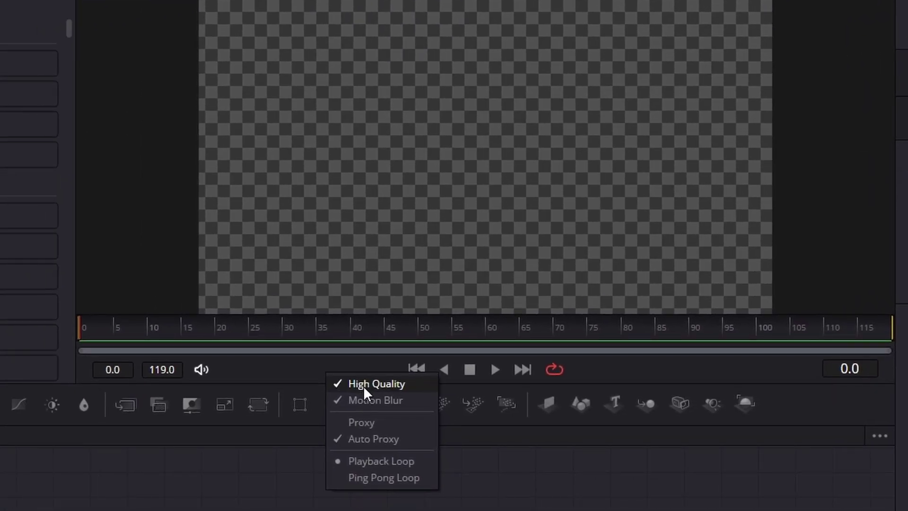
pyautogui.click(367, 384)
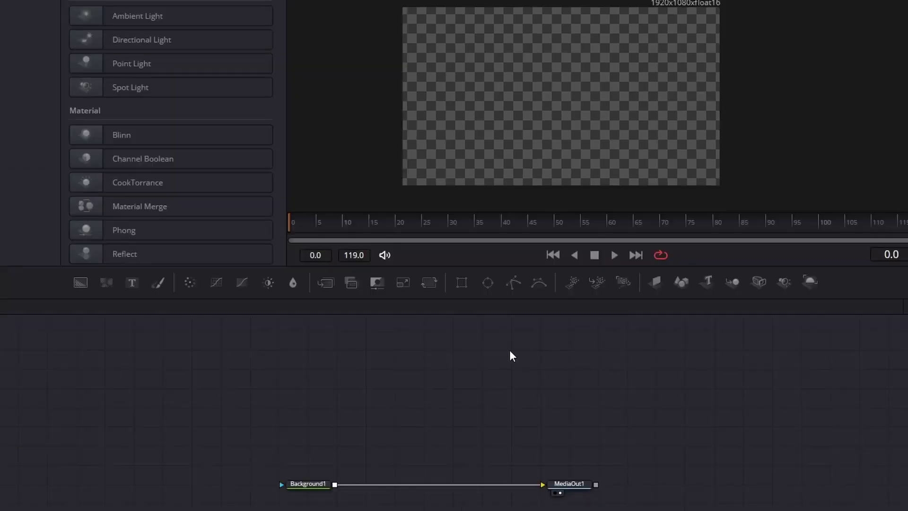
# Step: Add a second Background node above the first, mask it with an Ellipse and merge it over Background1
pyautogui.click(82, 282)
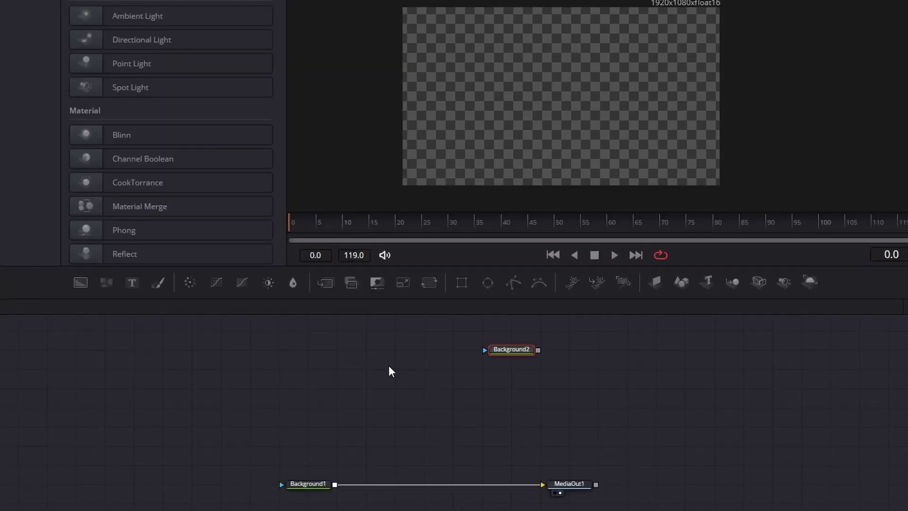
pyautogui.moveTo(514, 345); pyautogui.dragTo(515, 338)
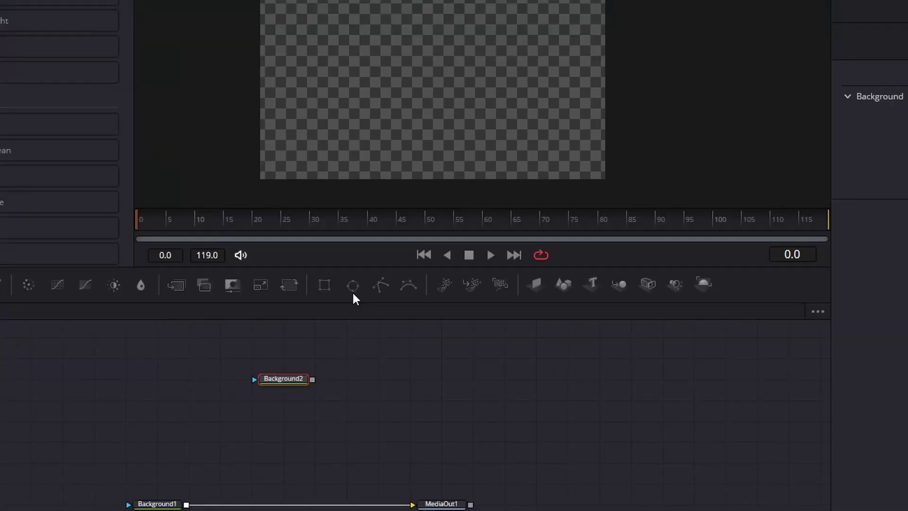
pyautogui.click(386, 276)
pyautogui.moveTo(358, 339); pyautogui.dragTo(271, 424)
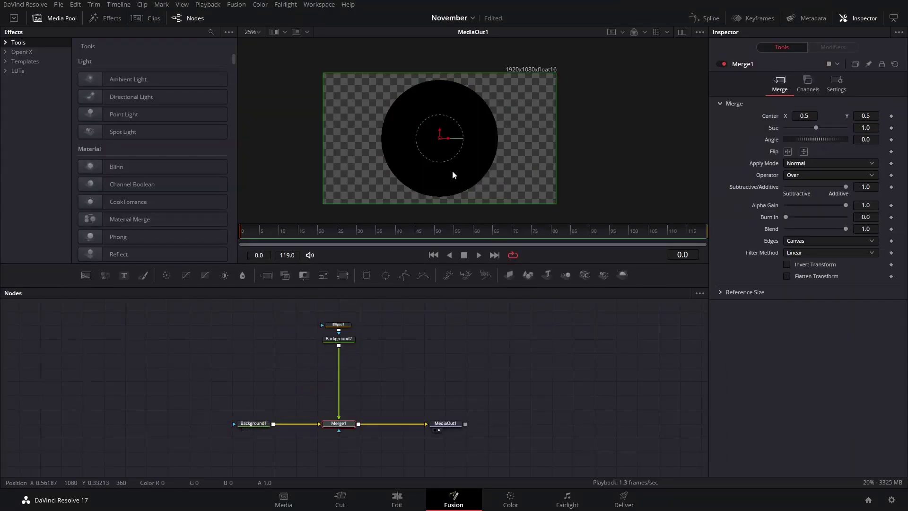
# Step: Color Background2 turquoise (red 0.113725, green 0.870588, blue 0.756862) and shrink its ellipse mask slightly
pyautogui.click(339, 339)
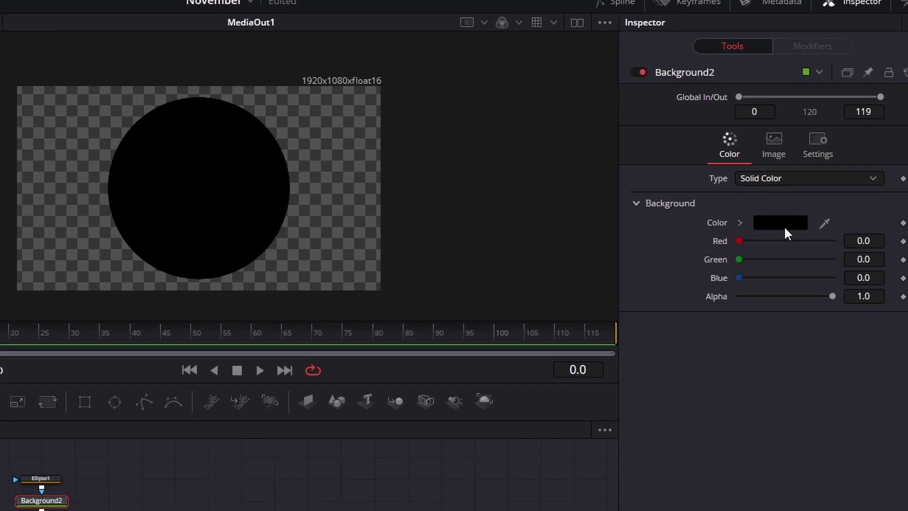
pyautogui.click(784, 227)
pyautogui.moveTo(477, 210); pyautogui.dragTo(479, 200)
pyautogui.click(566, 202)
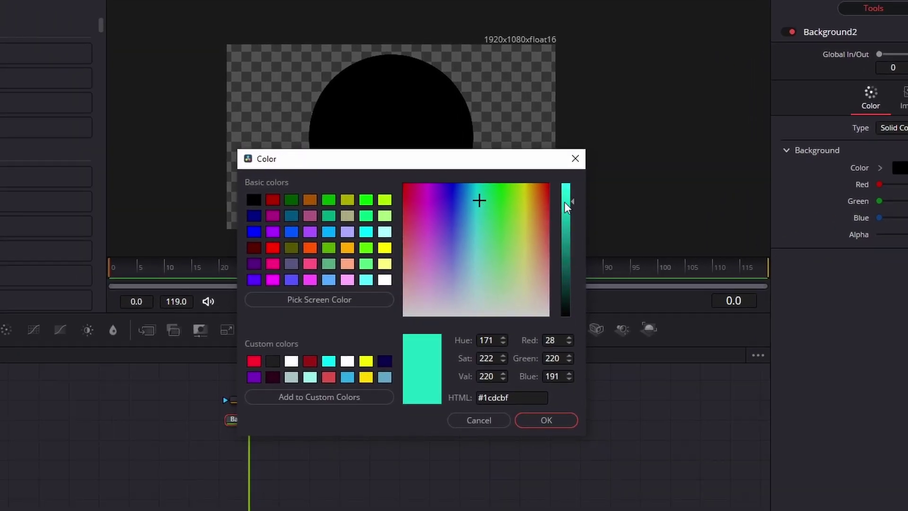
pyautogui.click(546, 420)
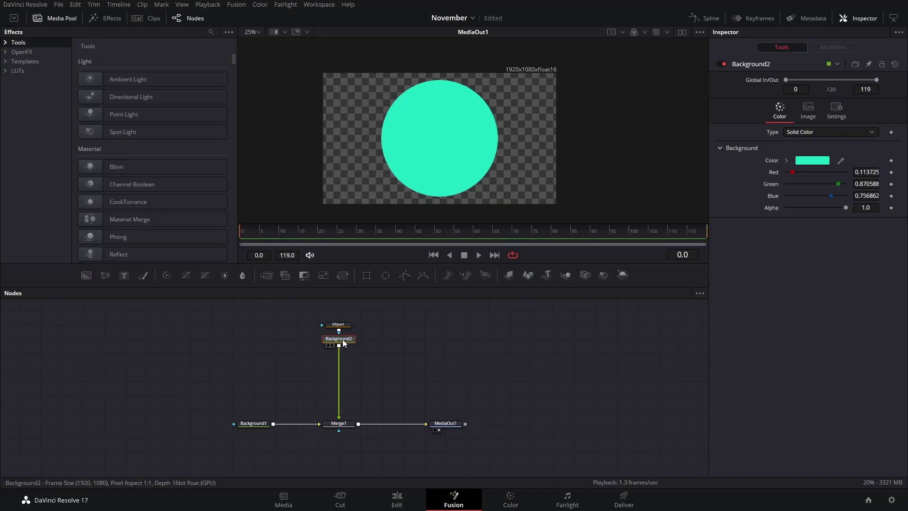
pyautogui.click(260, 400)
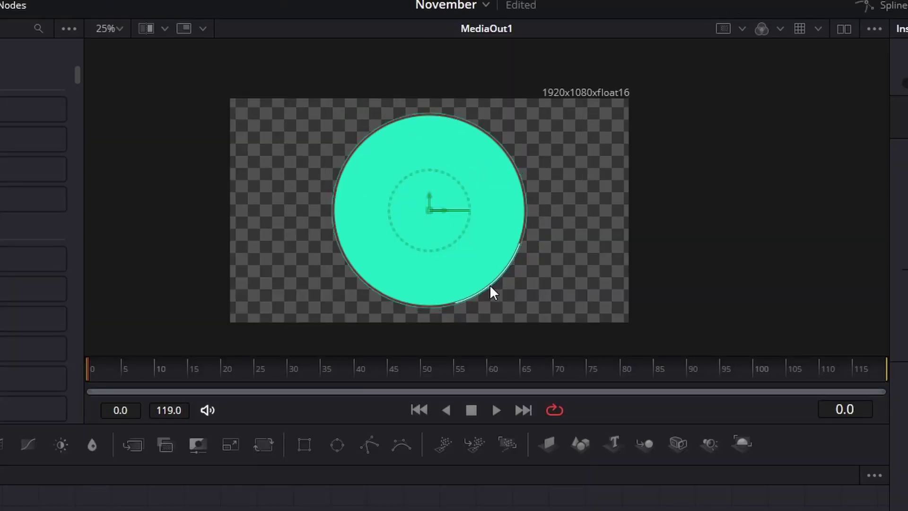
pyautogui.moveTo(490, 285); pyautogui.dragTo(481, 279)
# Step: Insert a Transform node directly after Background2
pyautogui.click(342, 342)
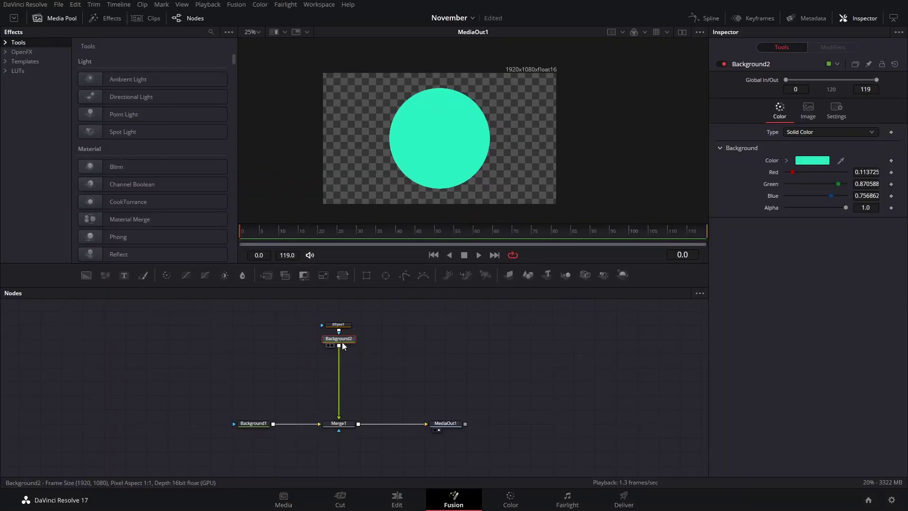
pyautogui.hotkey('shift', 'space')
pyautogui.write('trans')
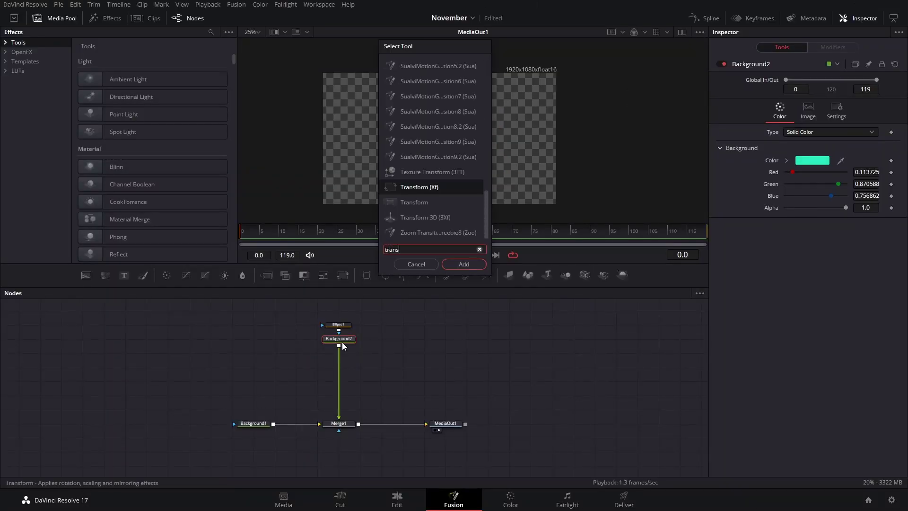
pyautogui.press('Return')
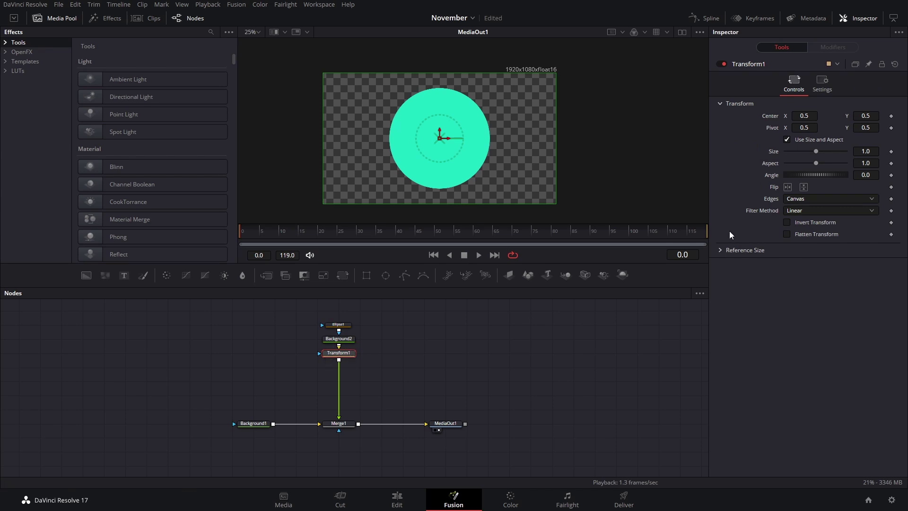
# Step: Tile the circle into a dot pattern by setting Transform1's size to 0.0125 and its edges to Wrap
pyautogui.click(871, 153)
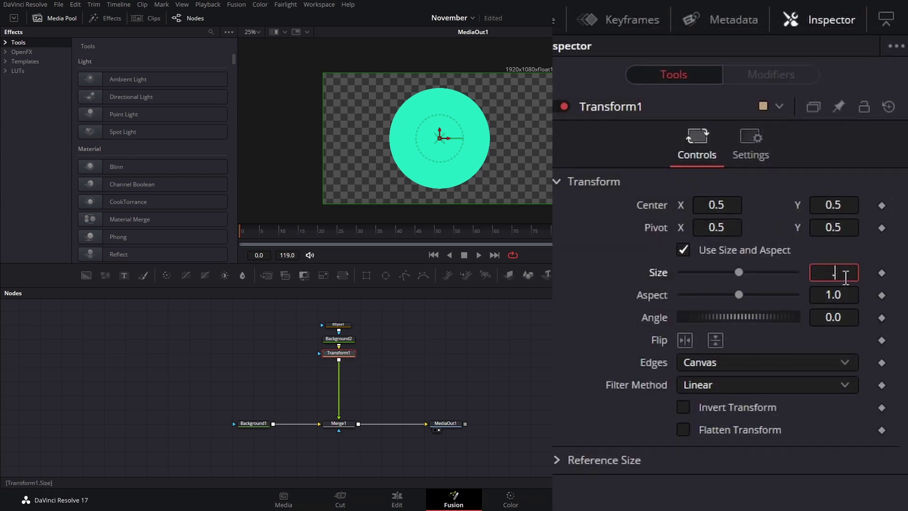
pyautogui.press('Return')
pyautogui.click(744, 363)
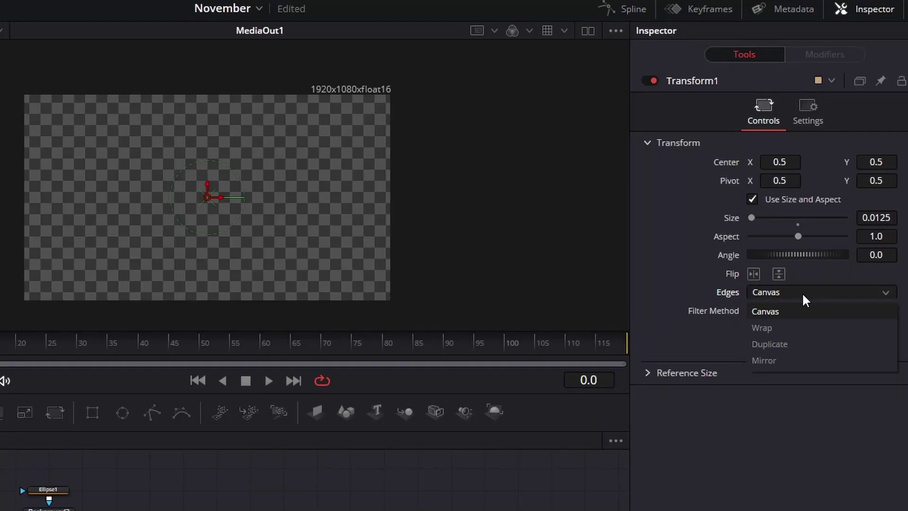
pyautogui.click(781, 323)
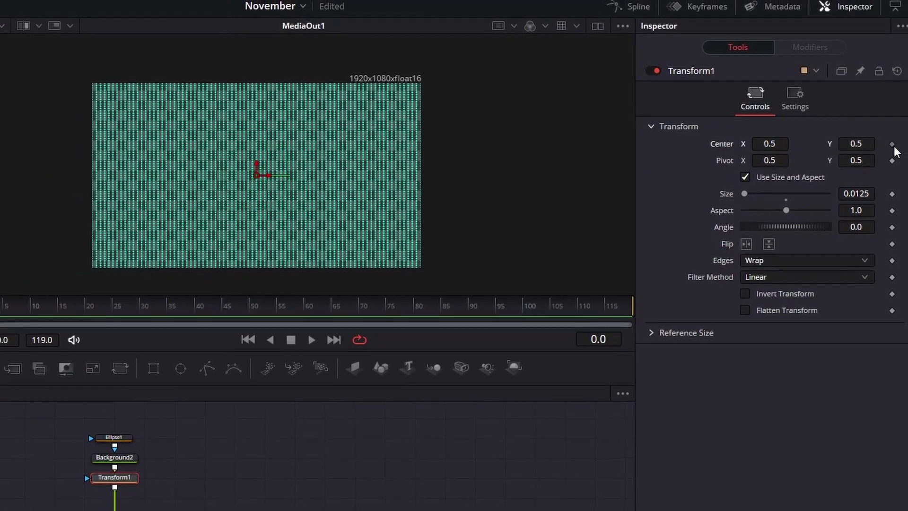
# Step: Animate Transform1's Center X from 0.5 at frame 0 to 0.55 at frame 119, preview it and return to frame 0
pyautogui.click(892, 144)
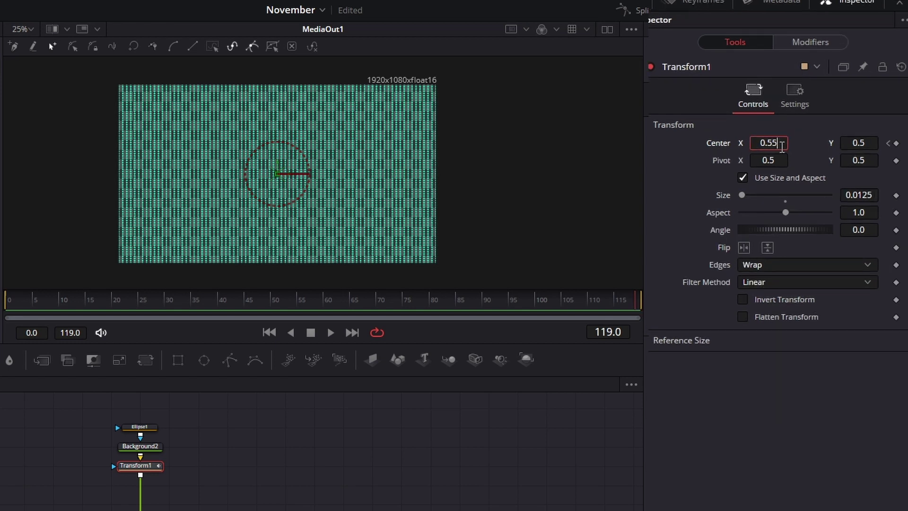
pyautogui.press('Tab')
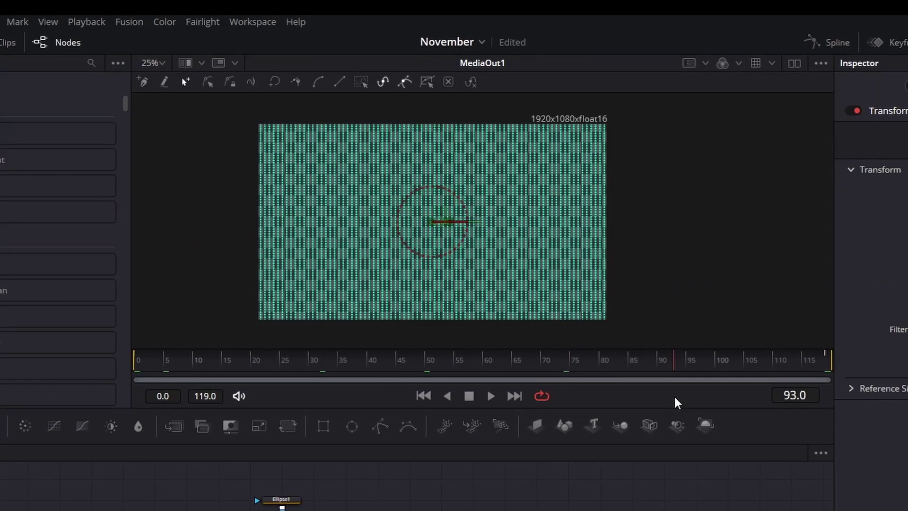
pyautogui.click(825, 366)
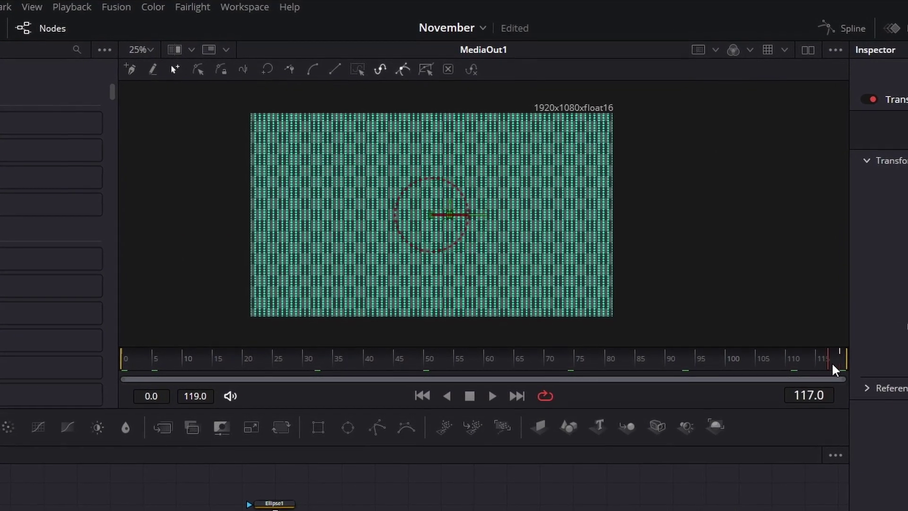
pyautogui.press('space')
pyautogui.press('space')
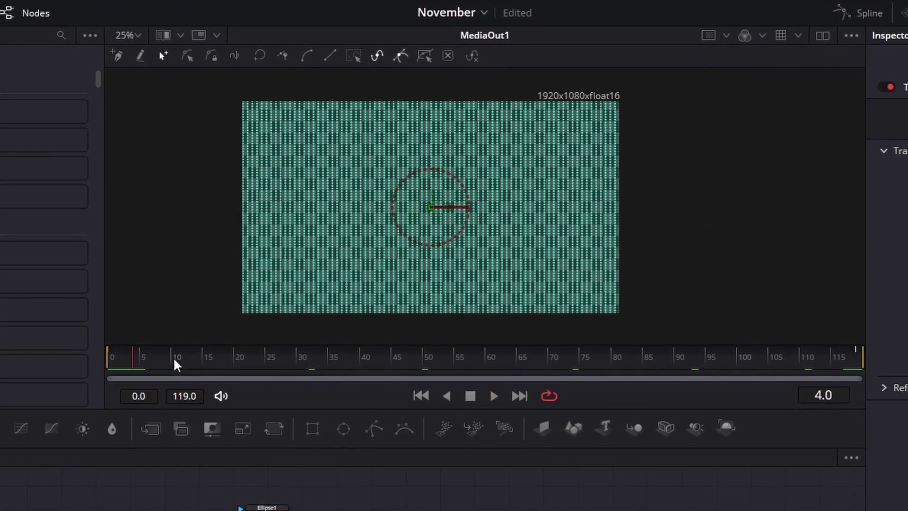
pyautogui.moveTo(139, 365); pyautogui.dragTo(101, 367)
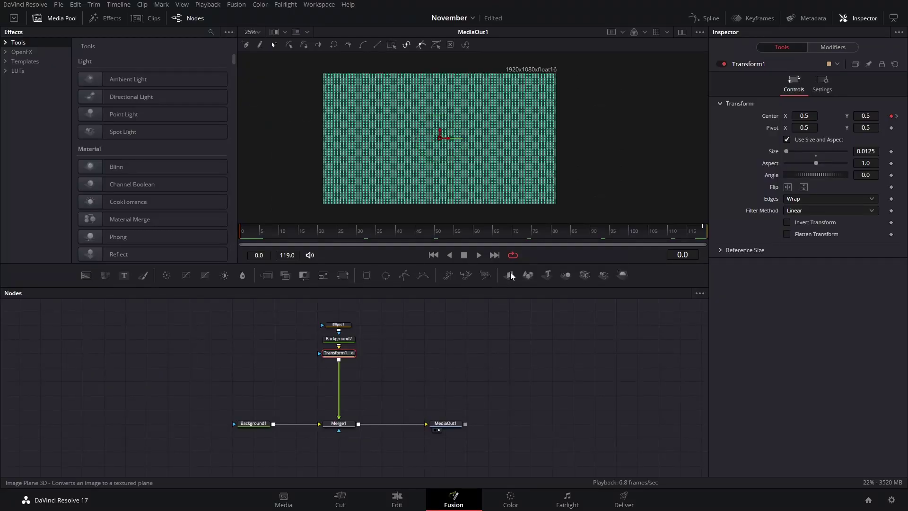
# Step: Add an Image Plane 3D node after Transform1, remove the direct Transform1–Merge1 connection and align the new node under the chain
pyautogui.click(510, 275)
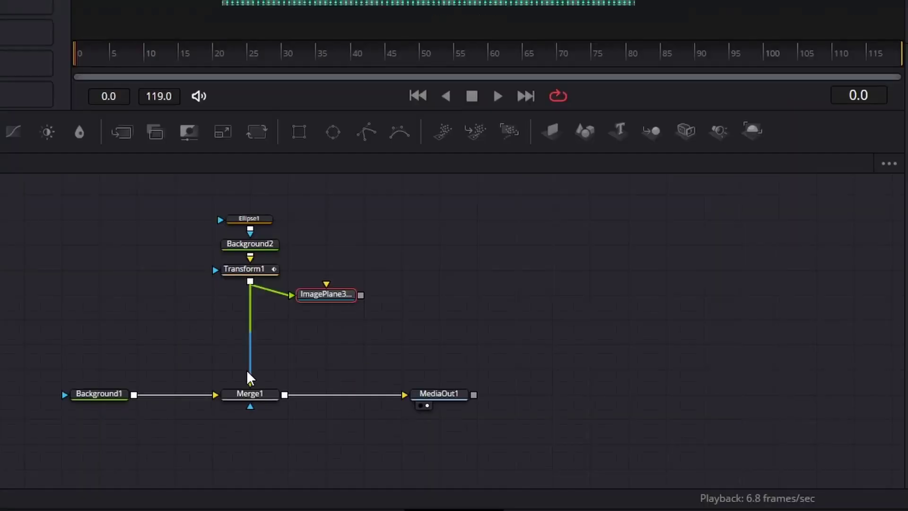
pyautogui.click(338, 411)
pyautogui.moveTo(395, 367); pyautogui.dragTo(362, 372)
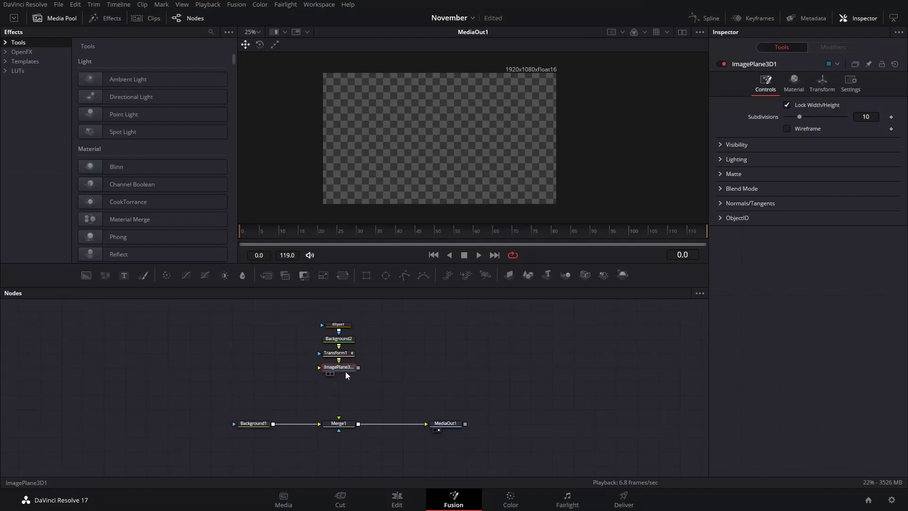
# Step: Add a Renderer 3D node between the image plane and Merge1, and arrange the nodes in one vertical chain
pyautogui.click(623, 275)
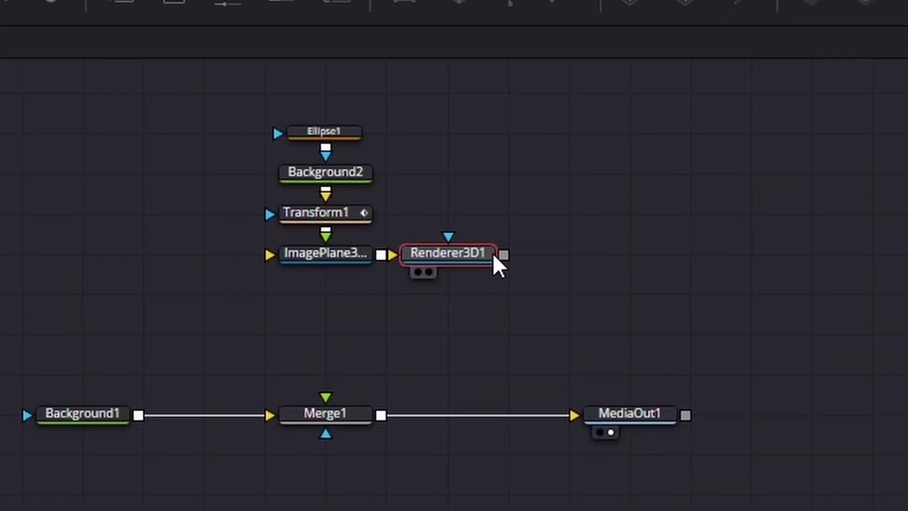
pyautogui.moveTo(504, 255); pyautogui.dragTo(350, 417)
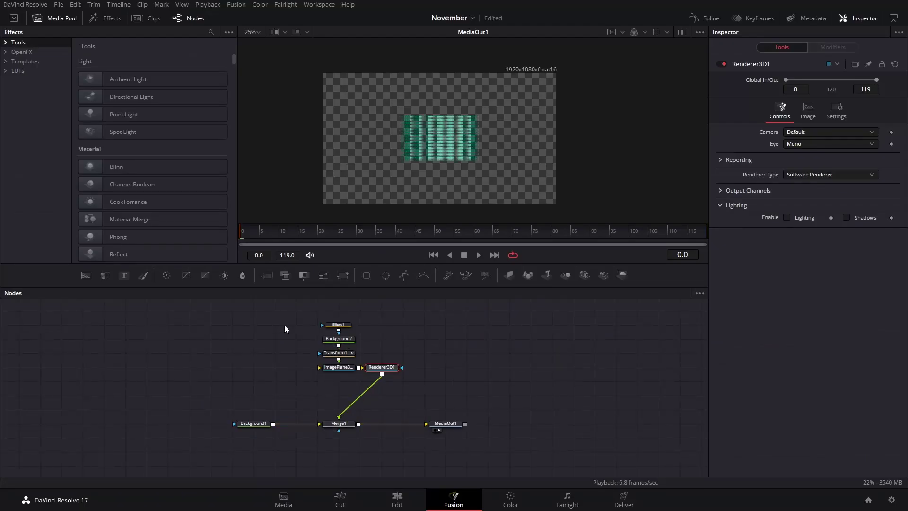
pyautogui.moveTo(284, 325); pyautogui.dragTo(335, 342)
pyautogui.moveTo(369, 368); pyautogui.dragTo(325, 369)
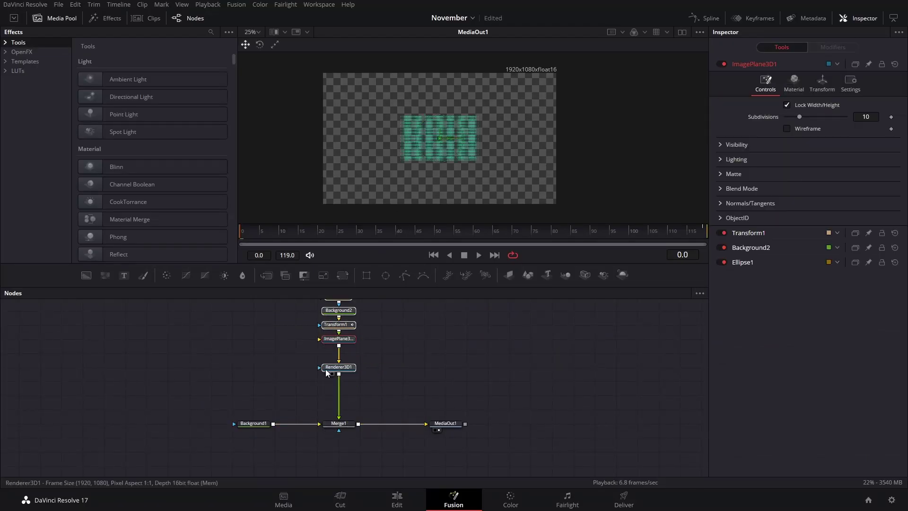
pyautogui.click(388, 359)
# Step: Insert a Bender 3D node between ImagePlane3D1 and Renderer3D1, and show Renderer3D1 in the viewer
pyautogui.click(350, 338)
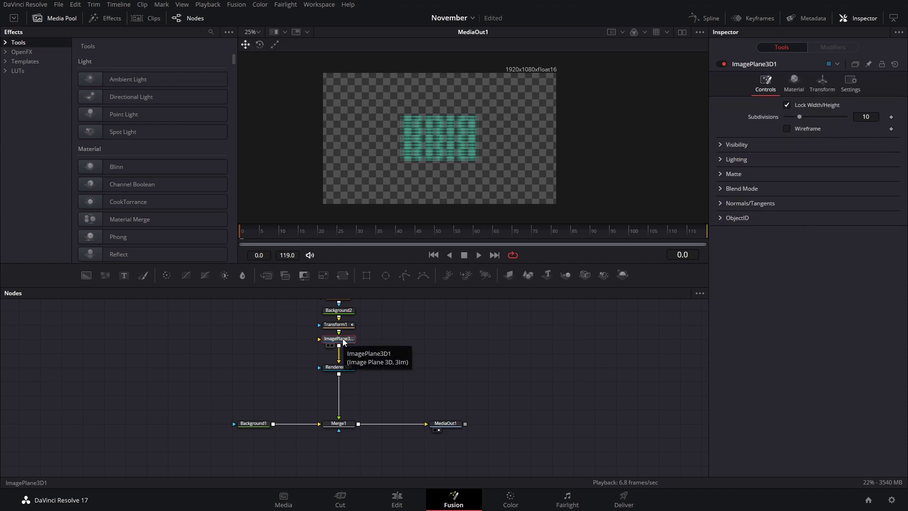
pyautogui.hotkey('shift', 'space')
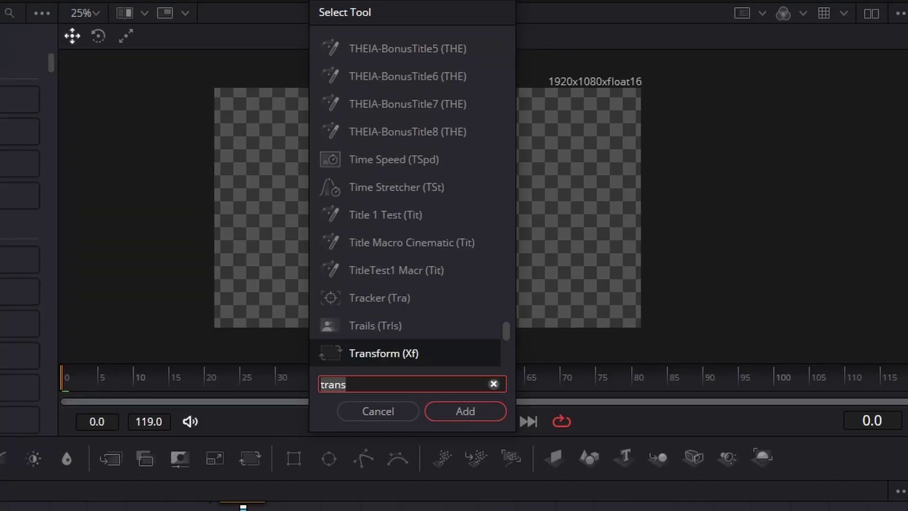
pyautogui.write('ben')
pyautogui.press('Return')
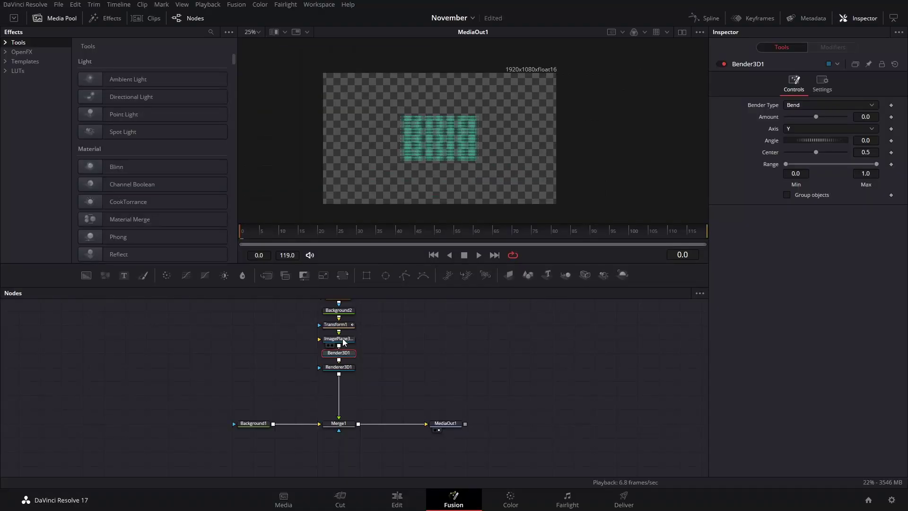
pyautogui.click(352, 369)
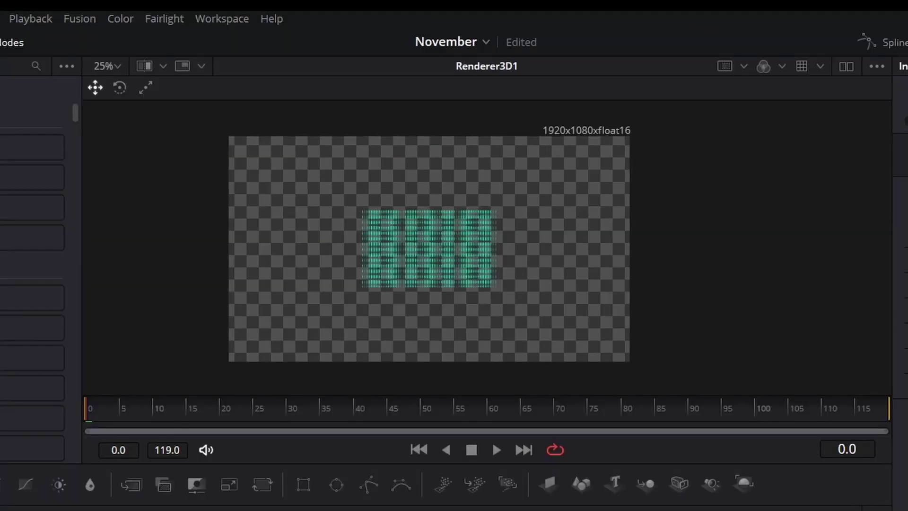
# Step: Show MediaOut1 in the viewer, then set ImagePlane3D1's Z translation to 1.283 and its rotation to X -1.47, Y 15.29
pyautogui.press('2')
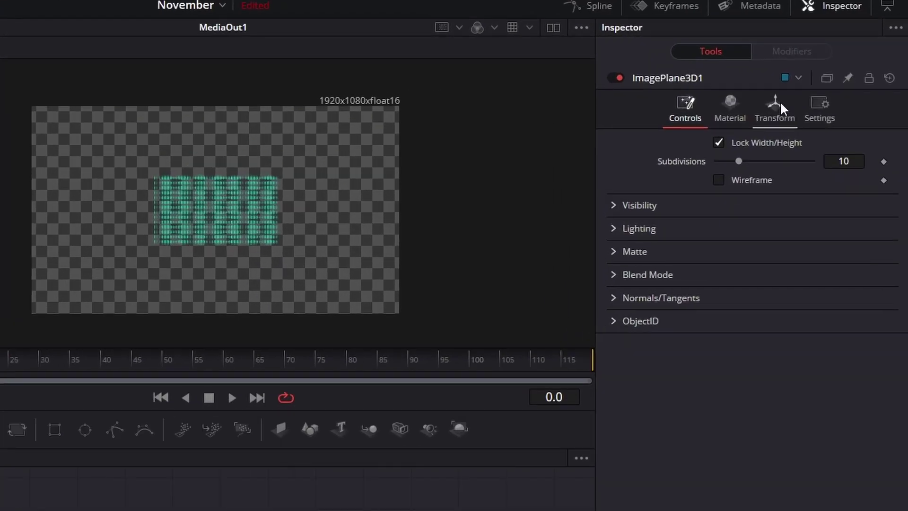
pyautogui.click(825, 80)
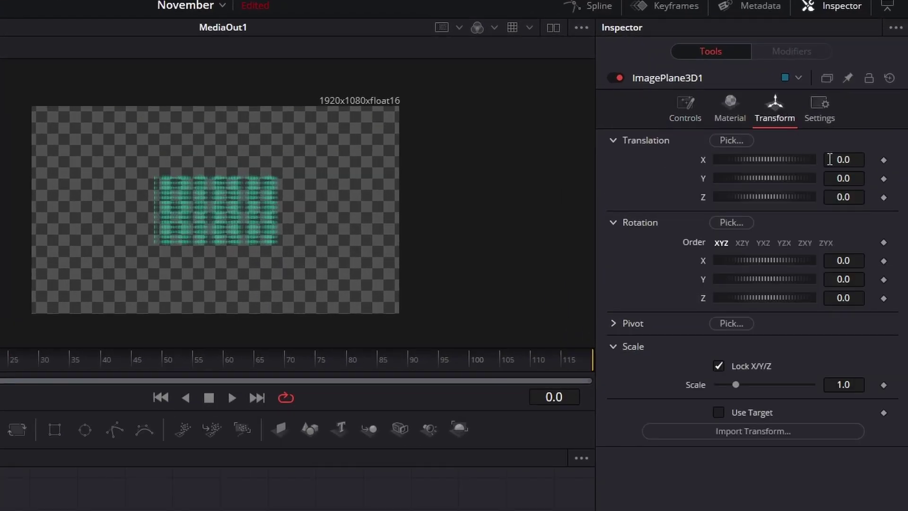
pyautogui.moveTo(839, 201); pyautogui.dragTo(885, 201)
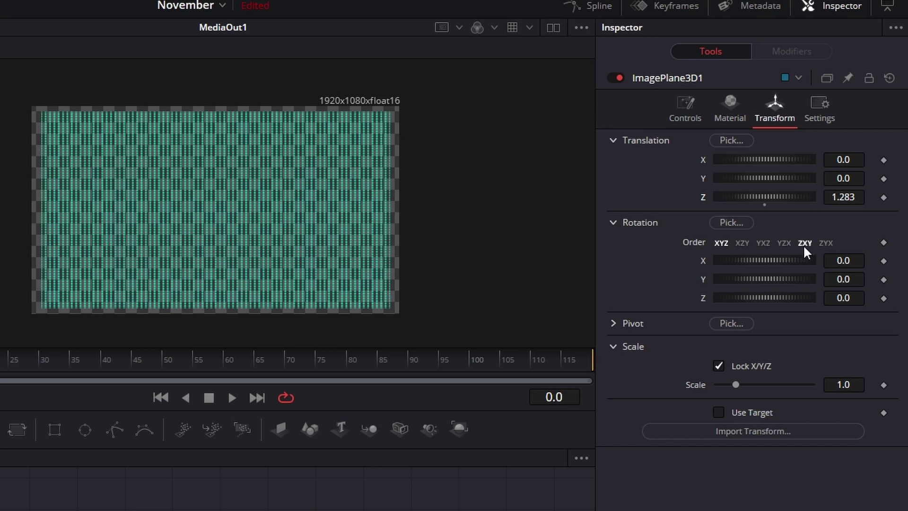
pyautogui.moveTo(840, 280); pyautogui.dragTo(883, 279)
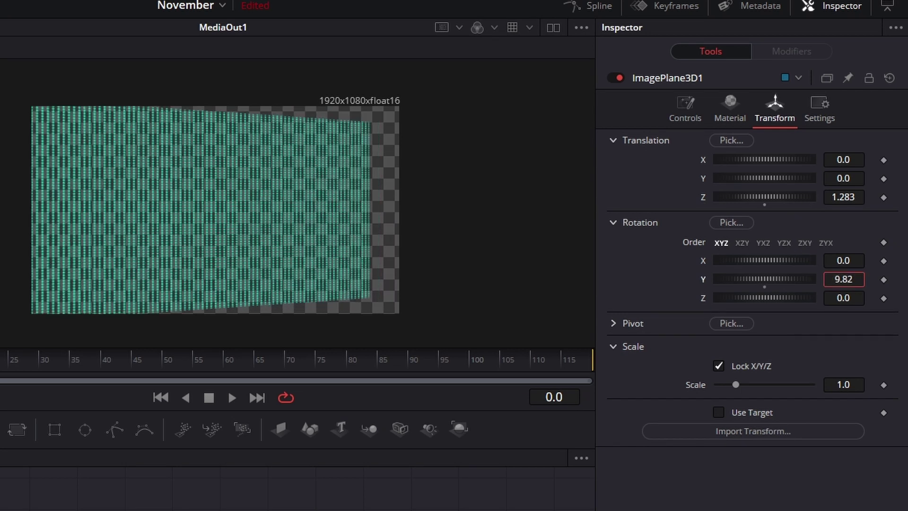
pyautogui.moveTo(838, 261)
pyautogui.mouseDown()
pyautogui.moveTo(845, 261)
pyautogui.moveTo(834, 276)
pyautogui.moveTo(838, 269)
pyautogui.mouseUp()
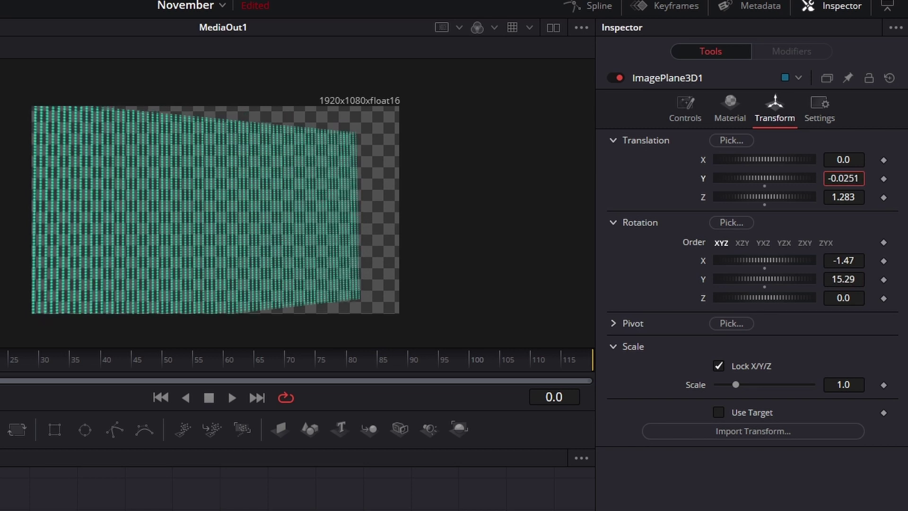
# Step: With the viewer guides shown, set ImagePlane3D1's translation to X -0.4993, Y -0.0004, and its unlocked Y scale to 1.251
pyautogui.moveTo(841, 178); pyautogui.dragTo(805, 152)
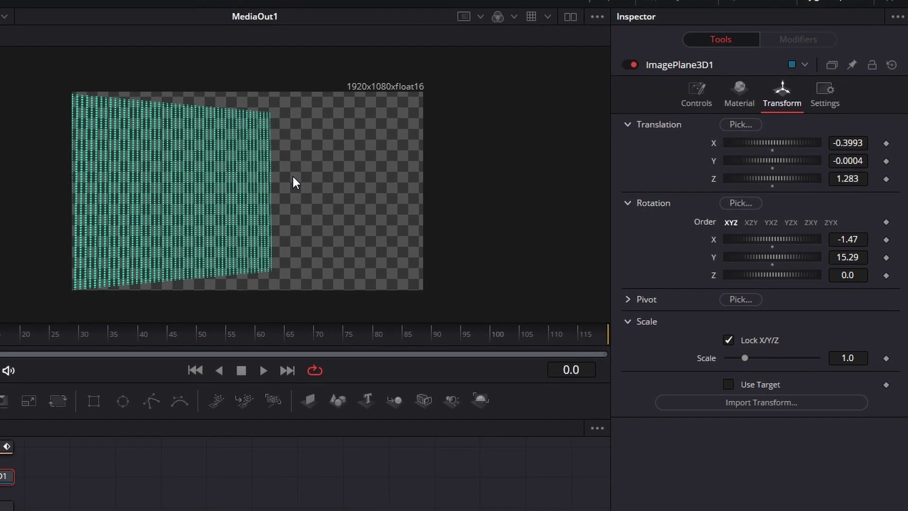
pyautogui.hotkey('ctrl', 'g')
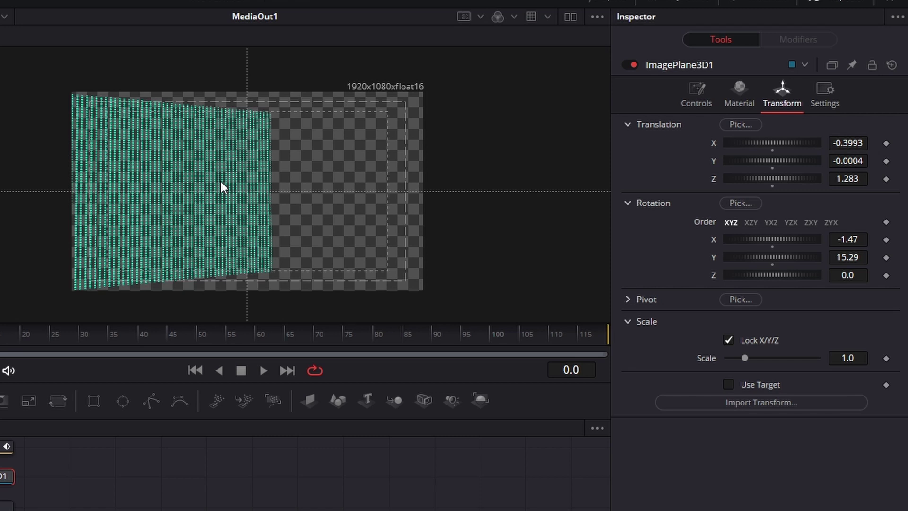
pyautogui.moveTo(860, 149); pyautogui.dragTo(861, 151)
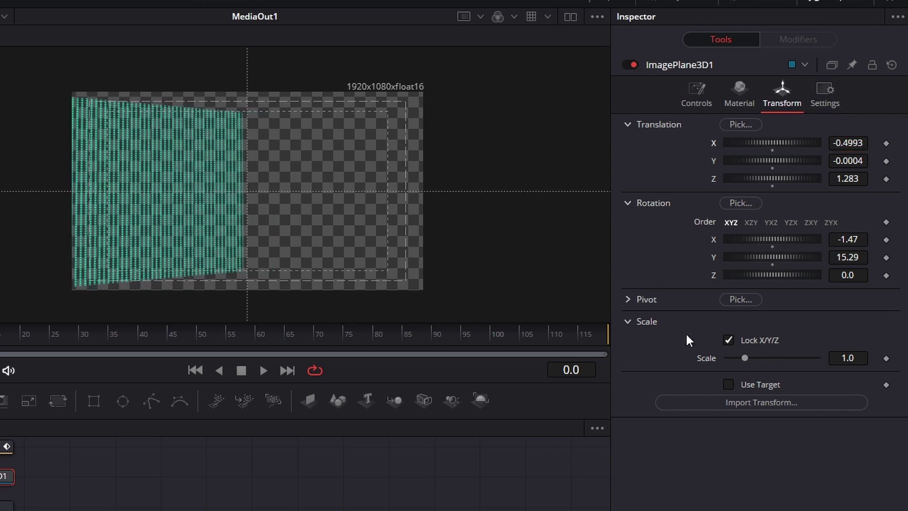
pyautogui.click(729, 339)
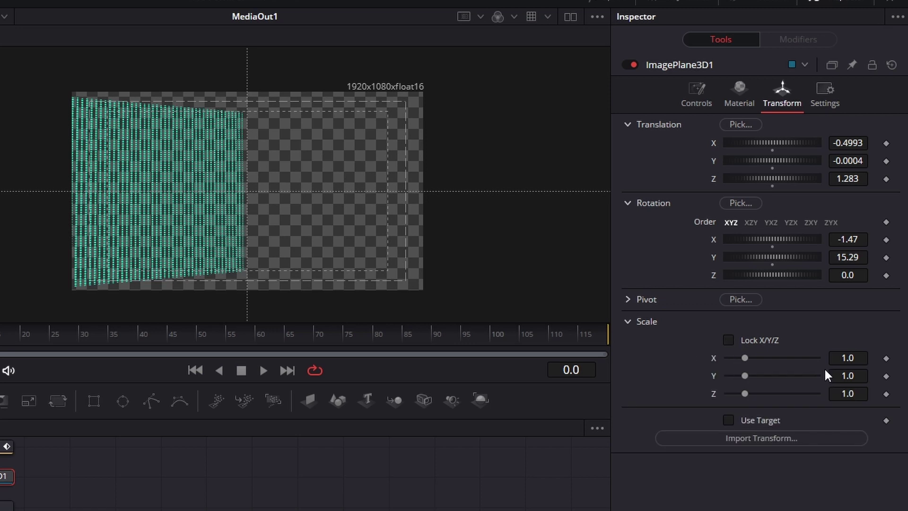
pyautogui.moveTo(848, 375); pyautogui.dragTo(848, 375)
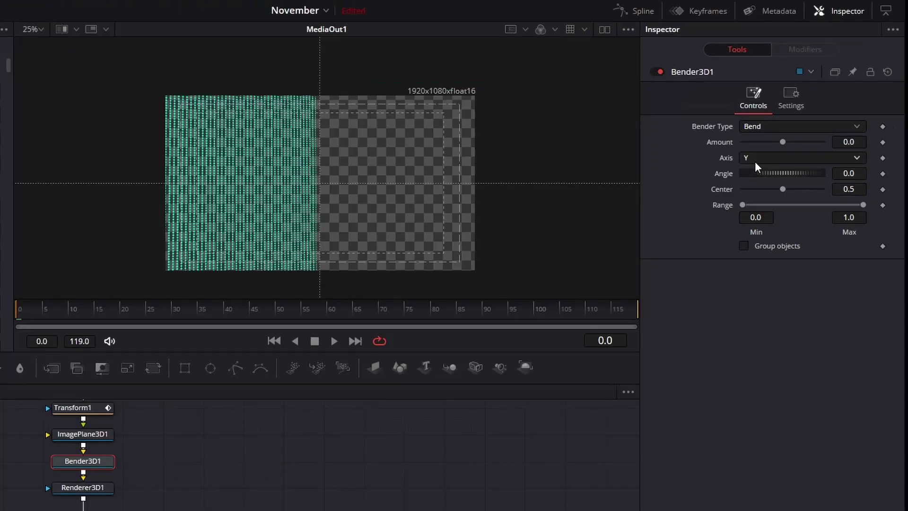
# Step: Set Bender3D1's bend axis to Z and its amount to -0.136
pyautogui.click(795, 130)
pyautogui.click(752, 198)
pyautogui.moveTo(865, 142); pyautogui.dragTo(814, 142)
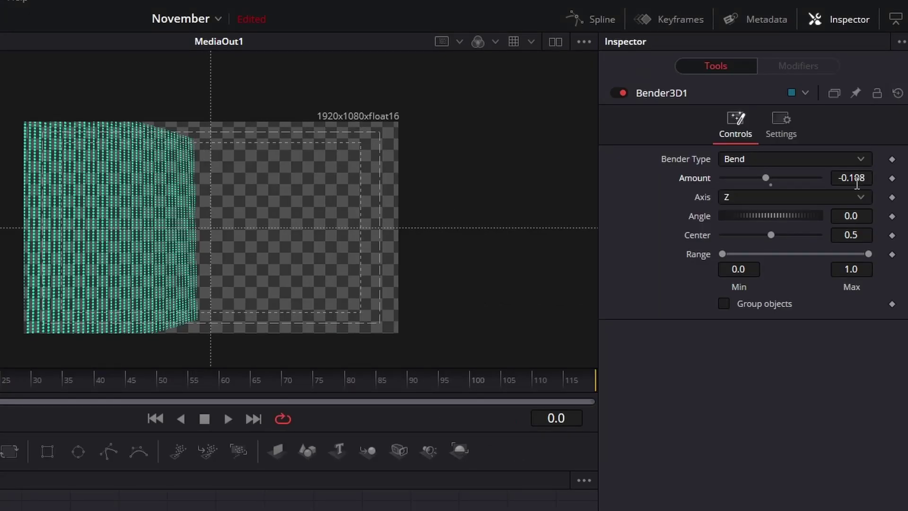
pyautogui.moveTo(851, 177); pyautogui.dragTo(849, 178)
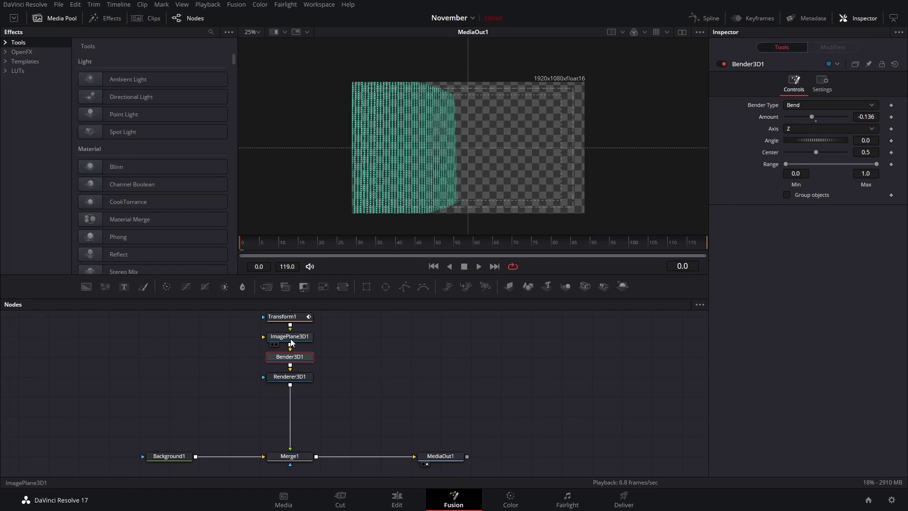
# Step: Refine the bent plane: set ImagePlane3D1's Z translation to 1.483 and Y scale to 1.467, and Bender3D1's amount to -0.211
pyautogui.click(291, 338)
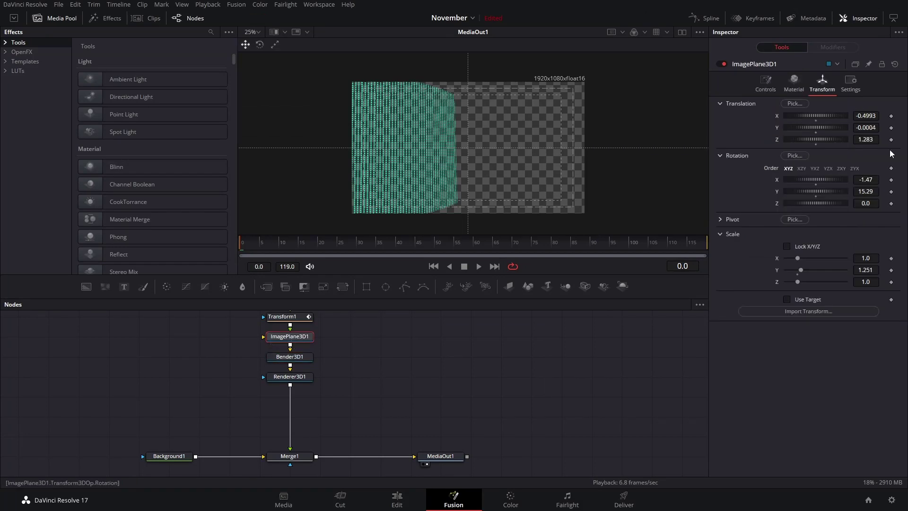
pyautogui.moveTo(816, 140); pyautogui.dragTo(886, 154)
pyautogui.click(309, 356)
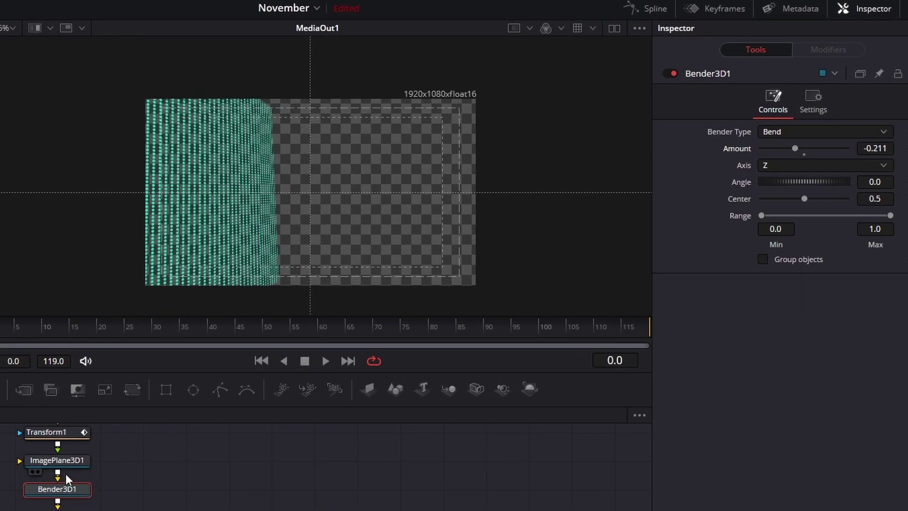
pyautogui.click(58, 460)
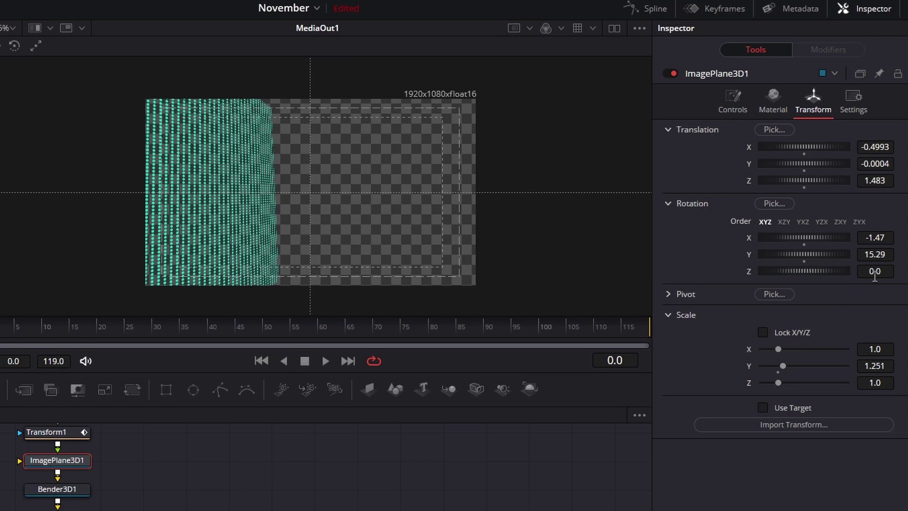
pyautogui.moveTo(875, 366); pyautogui.dragTo(890, 366)
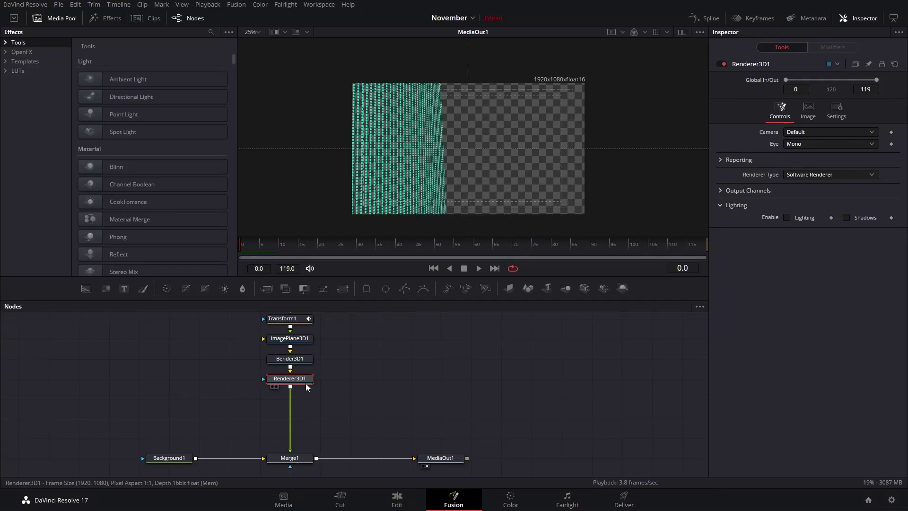
# Step: Add a Waviness node between Renderer3D1 and Merge1
pyautogui.hotkey('shift', 'space')
pyautogui.write('ben')
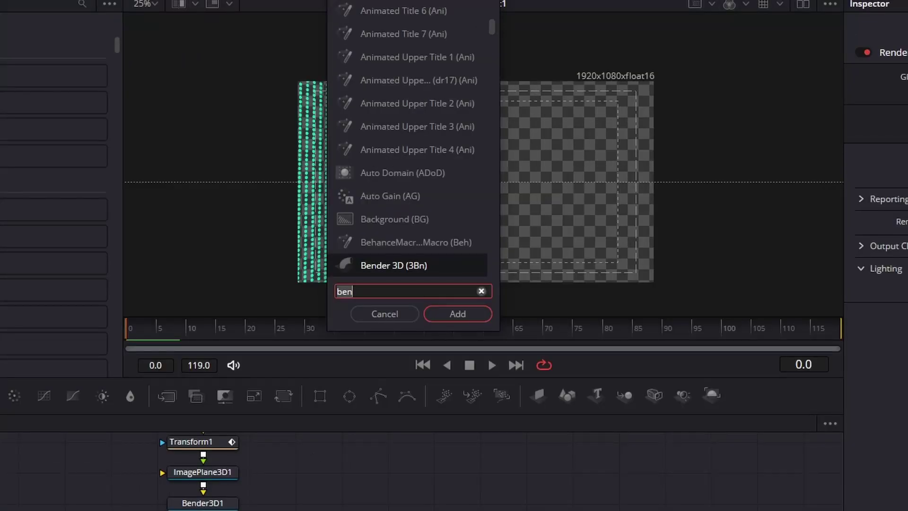
pyautogui.press('BackSpace')
pyautogui.press('BackSpace')
pyautogui.press('BackSpace')
pyautogui.write('wav')
pyautogui.press('Return')
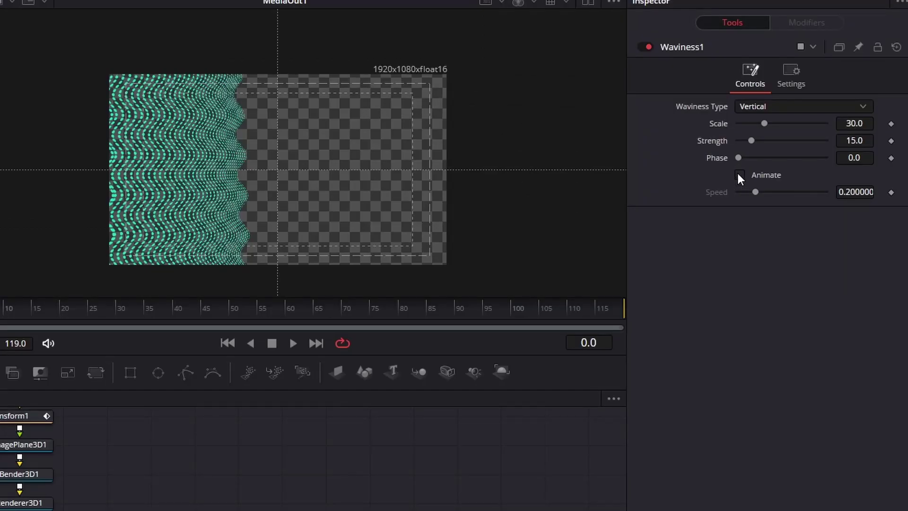
# Step: Set Waviness1's scale to 6.4, strength to 42.3 and phase to 0.308, and play a short preview of the animation
pyautogui.moveTo(851, 123); pyautogui.dragTo(799, 123)
pyautogui.moveTo(854, 124); pyautogui.dragTo(863, 158)
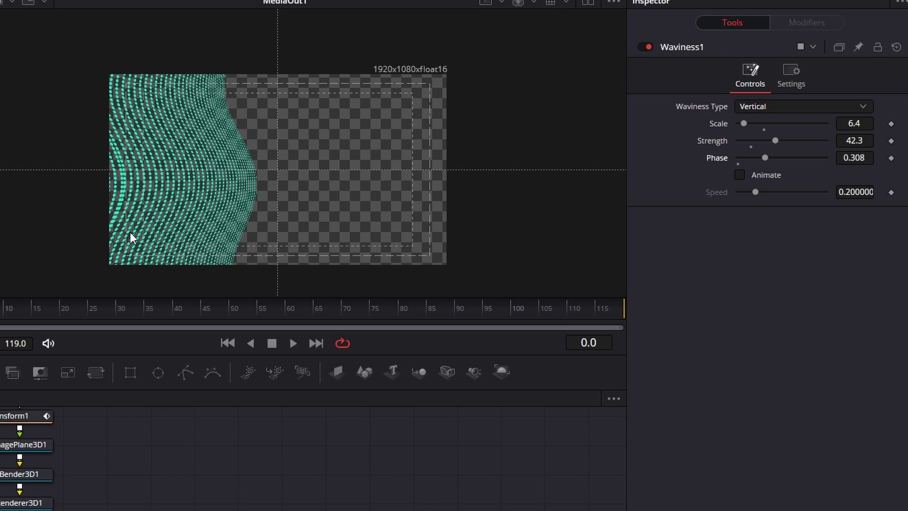
pyautogui.moveTo(114, 302); pyautogui.dragTo(0, 319)
pyautogui.press('space')
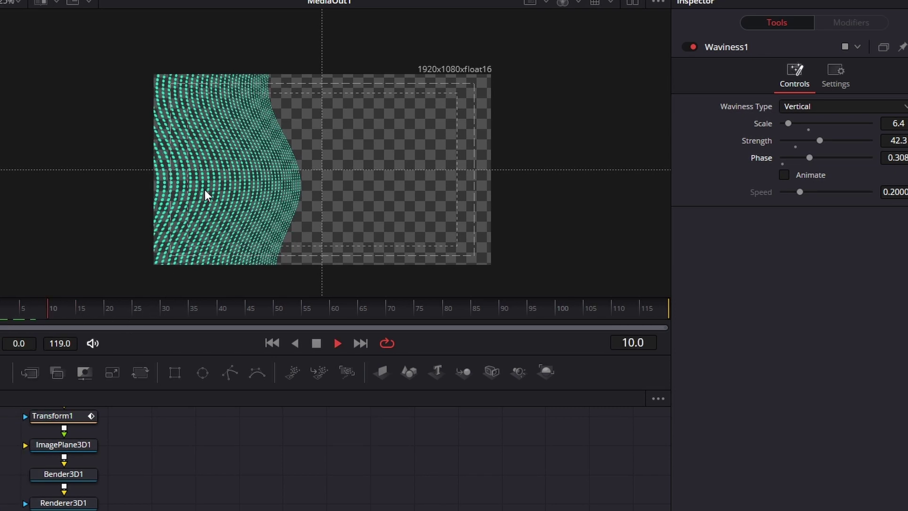
pyautogui.press('space')
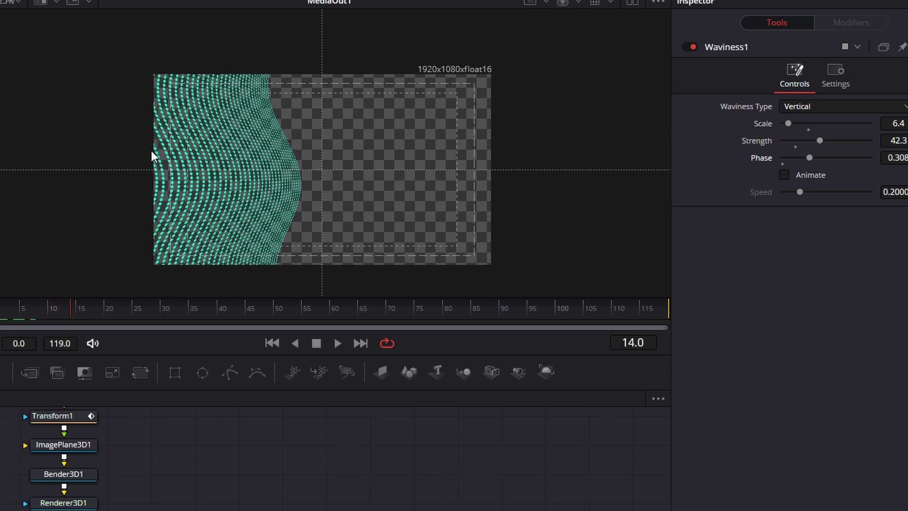
# Step: Set Merge1's Center X to 0.453, and ImagePlane3D1's rotation to Y 15.19, Z 10.7 with a Y translation of -0.0684
pyautogui.click(302, 459)
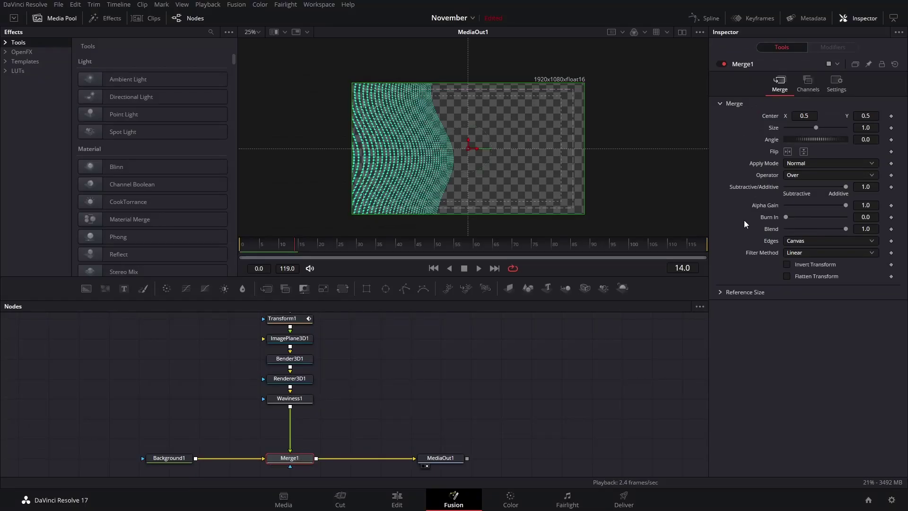
pyautogui.moveTo(812, 120); pyautogui.dragTo(808, 115)
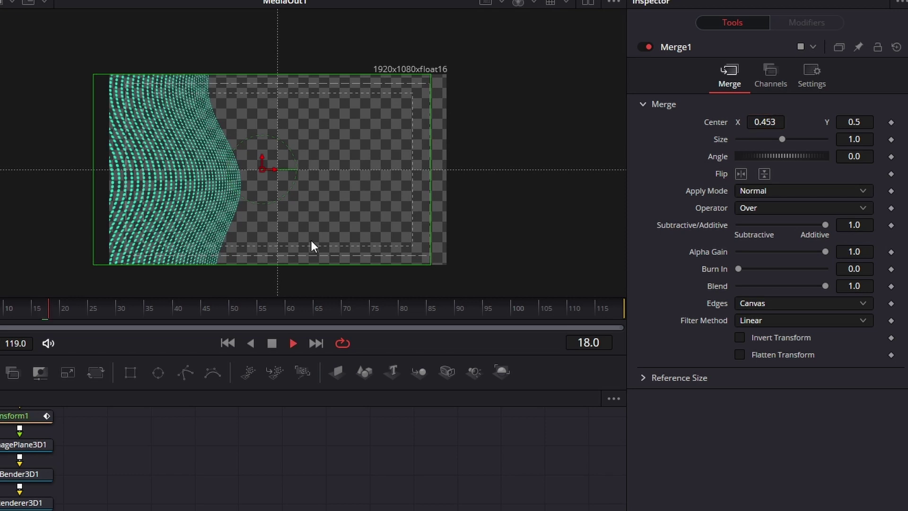
pyautogui.click(29, 445)
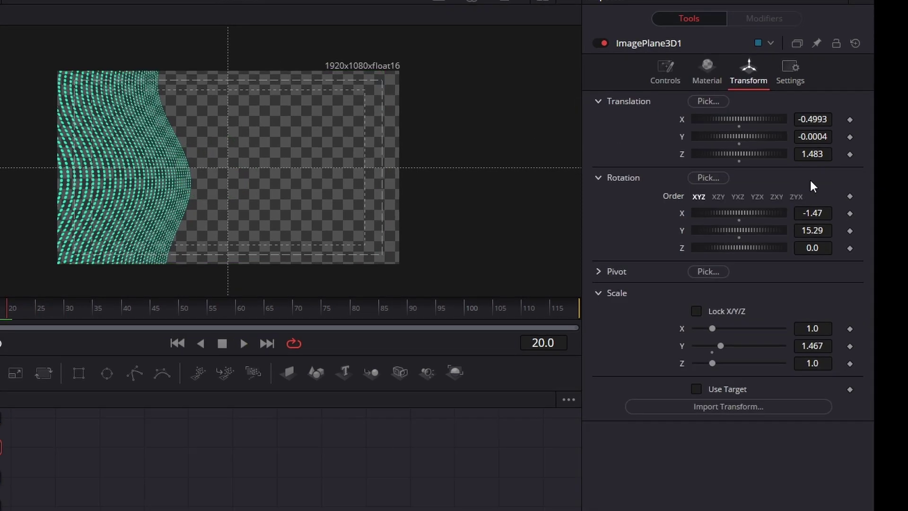
pyautogui.moveTo(812, 248)
pyautogui.mouseDown()
pyautogui.moveTo(842, 248)
pyautogui.moveTo(810, 230)
pyautogui.mouseUp()
pyautogui.moveTo(812, 137); pyautogui.dragTo(796, 137)
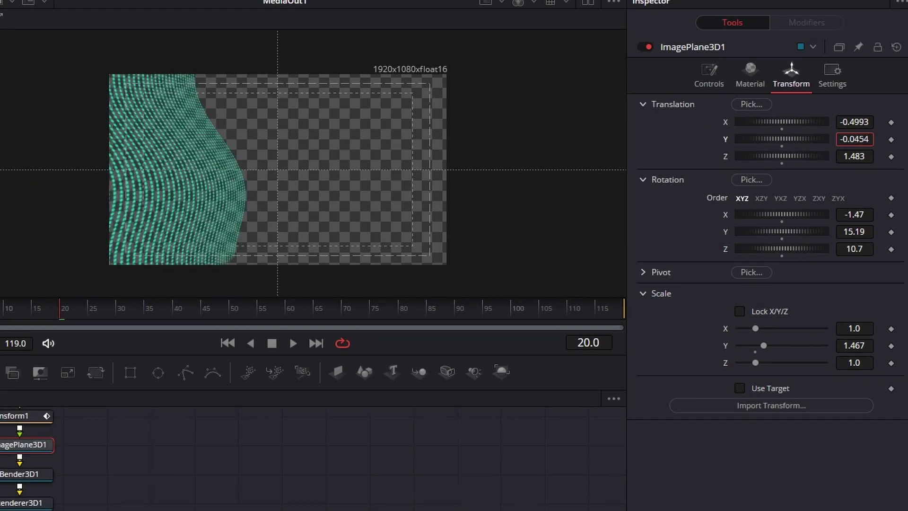
pyautogui.moveTo(796, 136); pyautogui.dragTo(789, 137)
# Step: Add a Glow node between Waviness1 and Merge1, with a glow size of 3.0 and a glow of 0.837
pyautogui.click(308, 419)
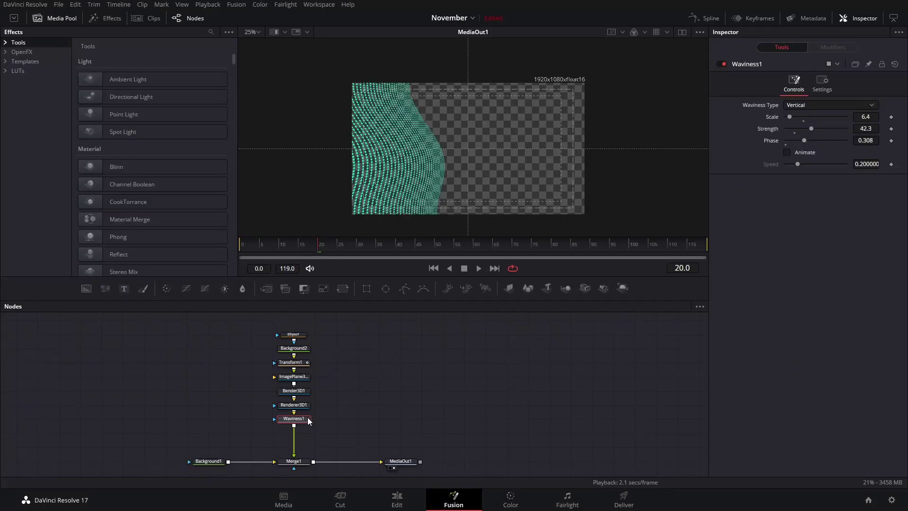
pyautogui.hotkey('shift', 'space')
pyautogui.write('wavi')
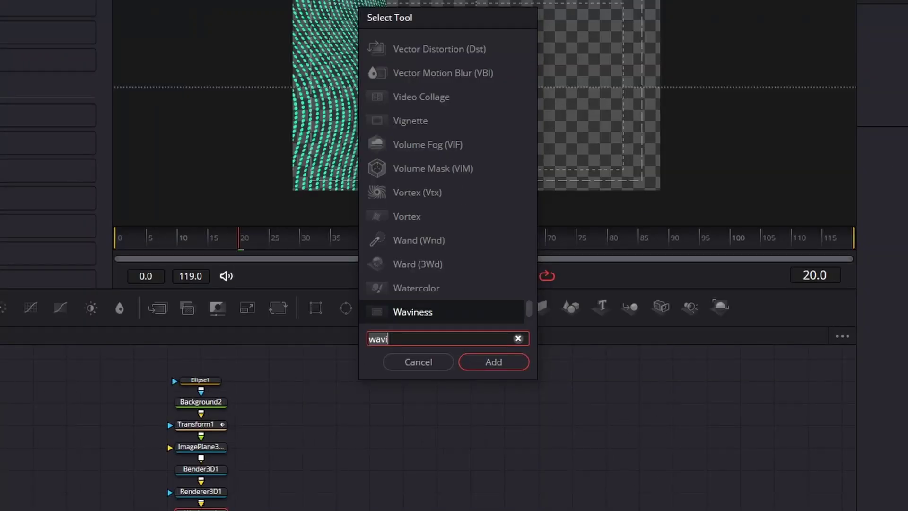
pyautogui.press('BackSpace')
pyautogui.press('BackSpace')
pyautogui.press('BackSpace')
pyautogui.press('BackSpace')
pyautogui.write('glow')
pyautogui.press('Return')
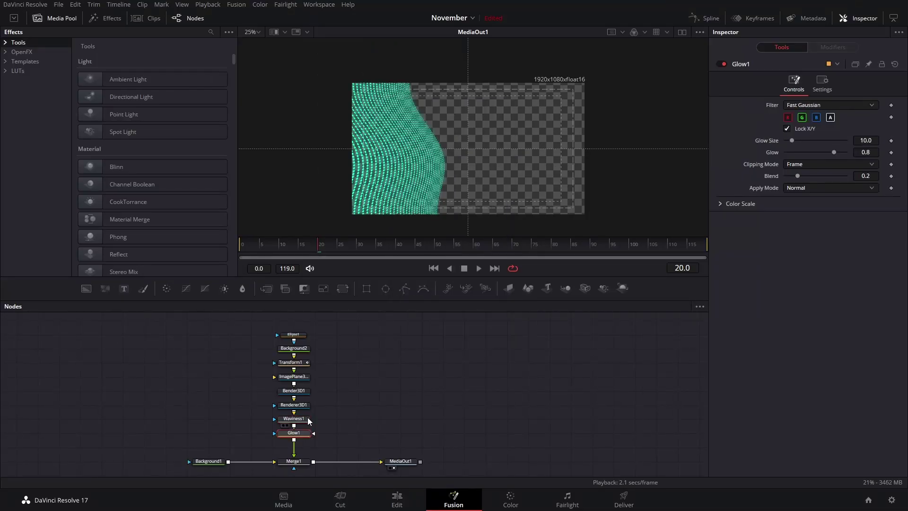
pyautogui.moveTo(868, 153); pyautogui.dragTo(875, 153)
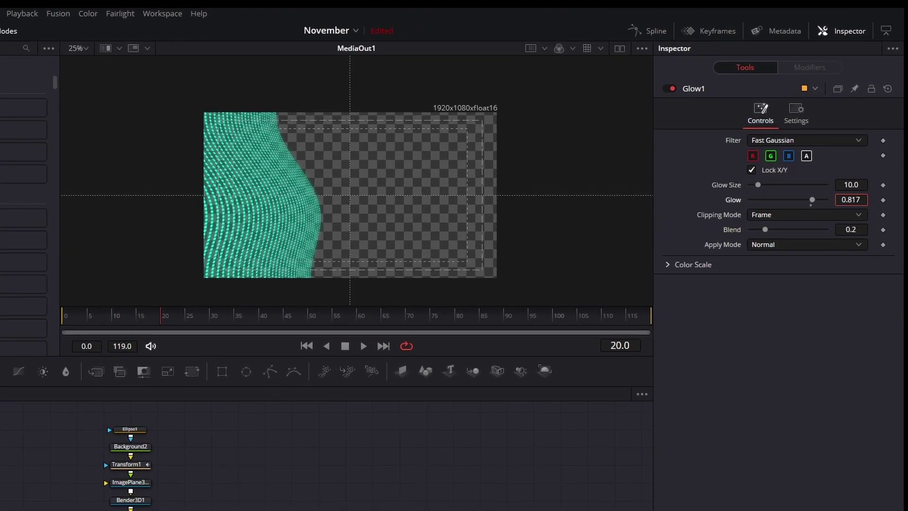
pyautogui.moveTo(852, 200); pyautogui.dragTo(831, 185)
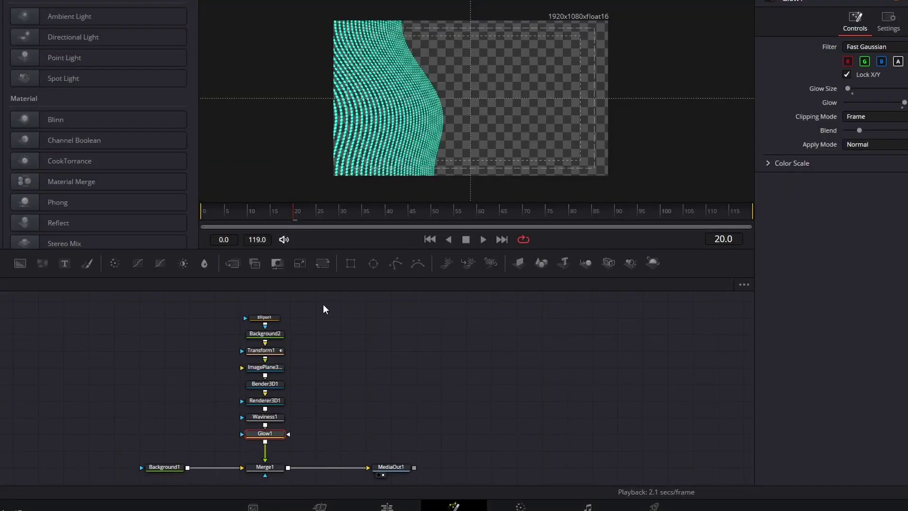
# Step: Duplicate the chain from Ellipse1 to Glow1, combine the copy through a new Merge before MediaOut1, and align it beside the original
pyautogui.moveTo(96, 468); pyautogui.dragTo(39, 510)
pyautogui.moveTo(273, 453); pyautogui.dragTo(273, 451)
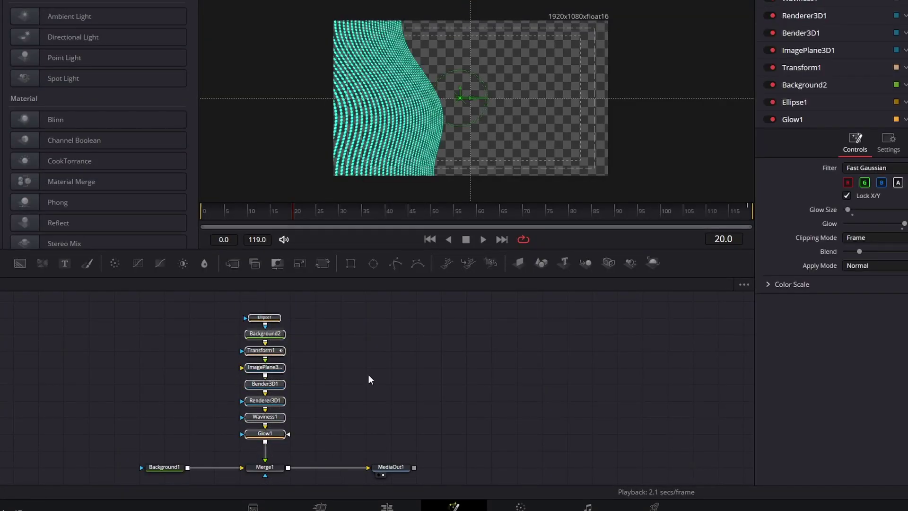
pyautogui.hotkey('ctrl', 'c')
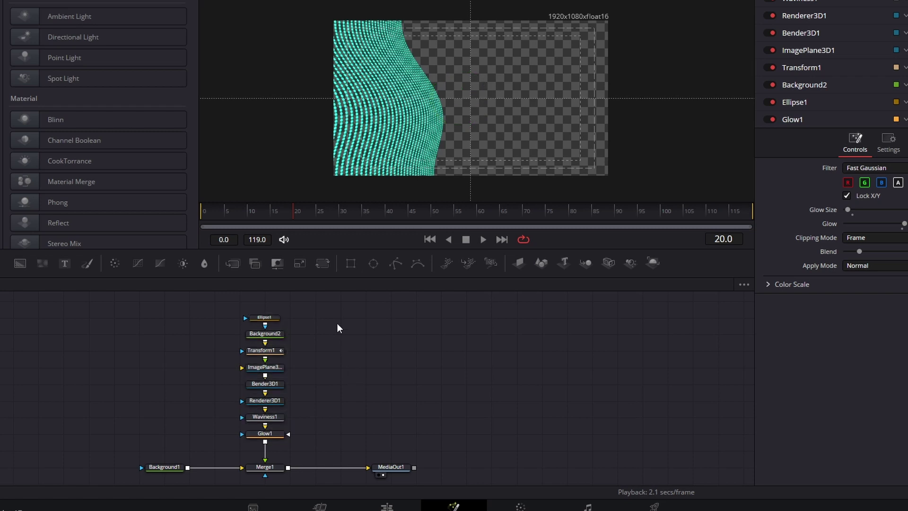
pyautogui.hotkey('ctrl', 'v')
pyautogui.moveTo(339, 461); pyautogui.dragTo(315, 455)
pyautogui.moveTo(401, 317); pyautogui.dragTo(373, 425)
pyautogui.click(388, 395)
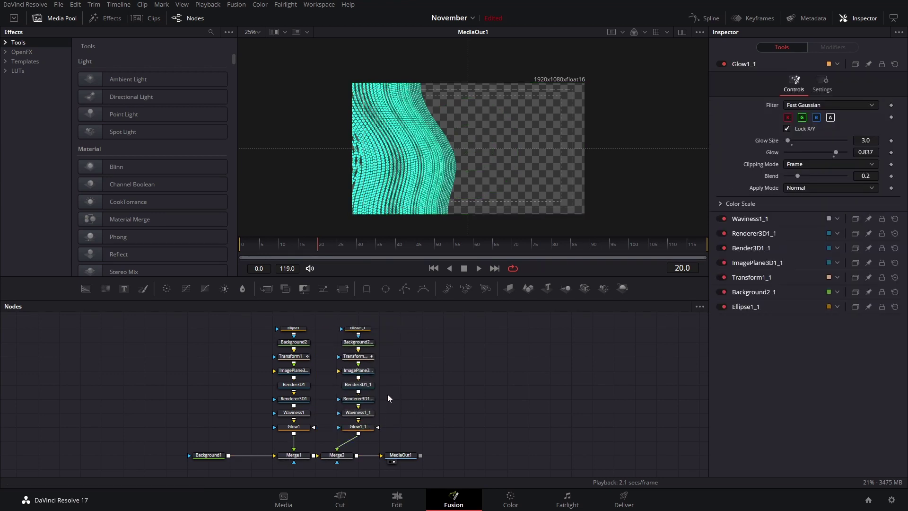
# Step: Set ImagePlane3D1_1's translation to X 0.5597, Y 0.1166 and its rotation to Y 15.19, Z 22.4
pyautogui.click(364, 375)
pyautogui.click(821, 84)
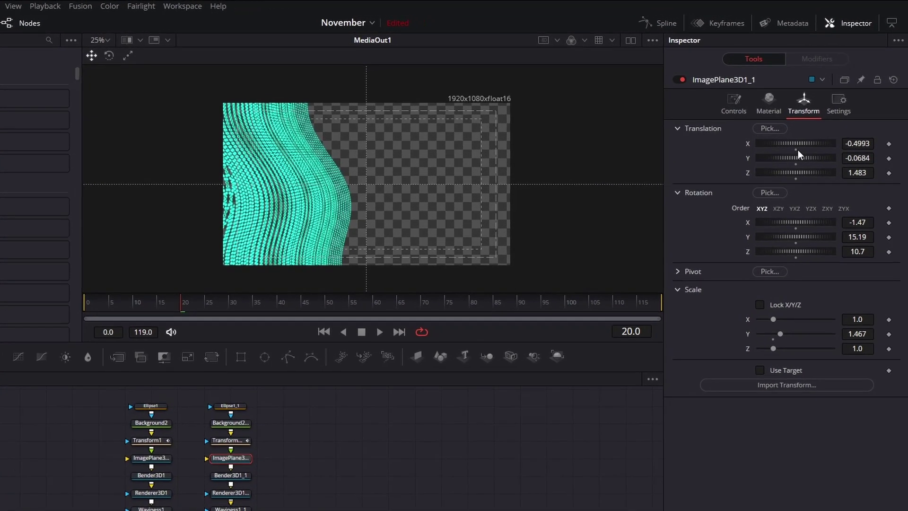
pyautogui.moveTo(799, 150); pyautogui.dragTo(875, 170)
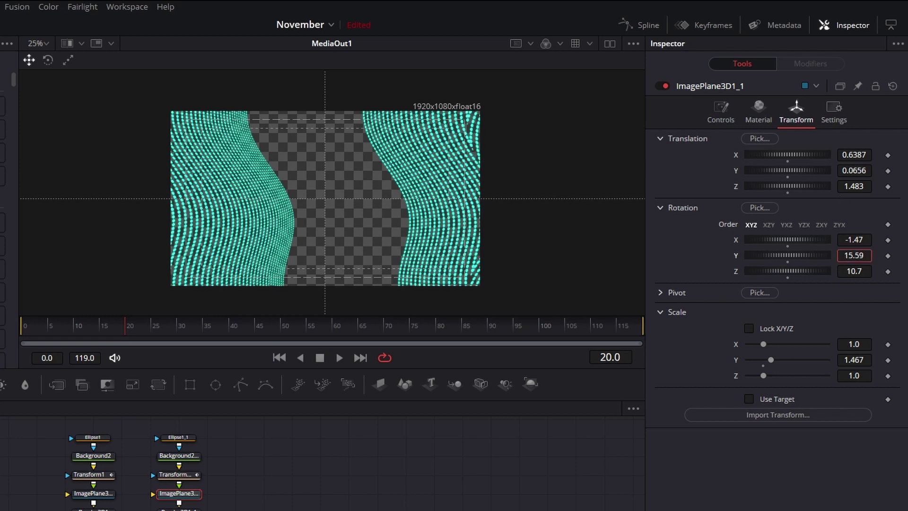
pyautogui.moveTo(854, 256)
pyautogui.mouseDown()
pyautogui.moveTo(835, 255)
pyautogui.moveTo(849, 259)
pyautogui.mouseUp()
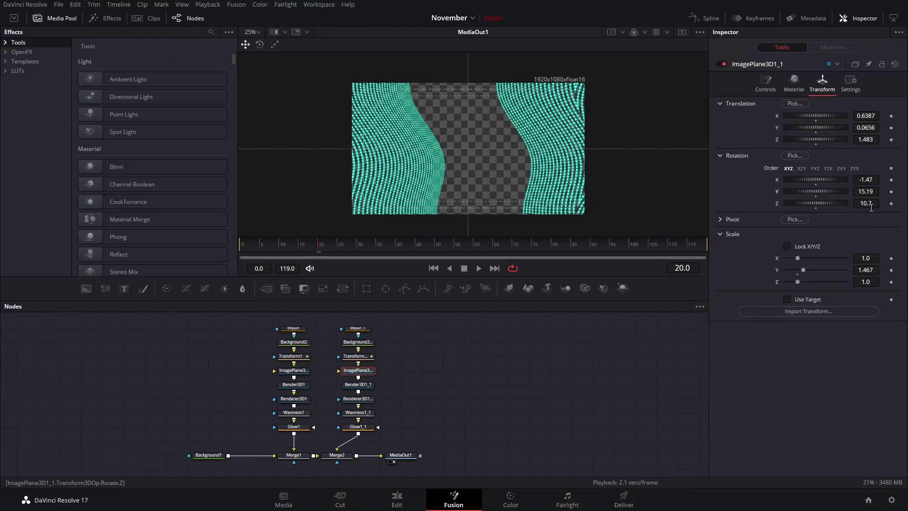
pyautogui.moveTo(871, 208); pyautogui.dragTo(875, 207)
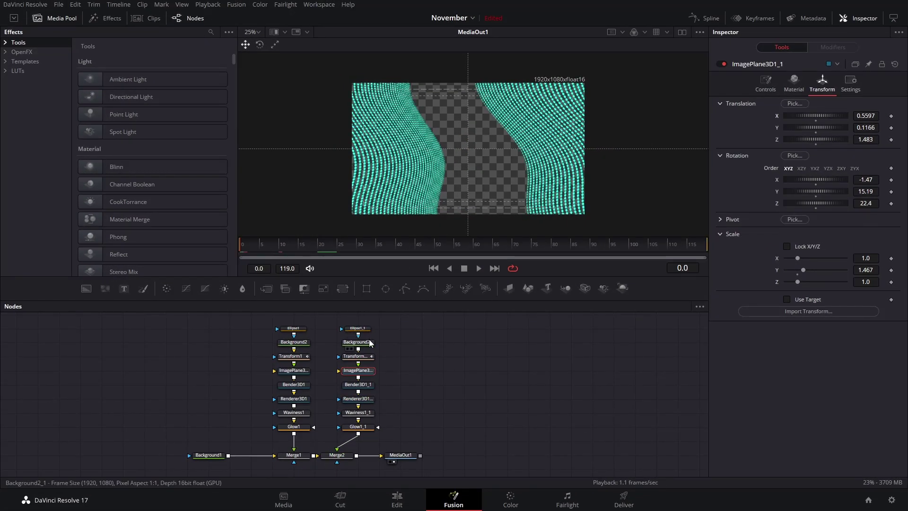
# Step: Reverse the Center displacement animation curve of Transform1_1 in the spline editor
pyautogui.click(368, 360)
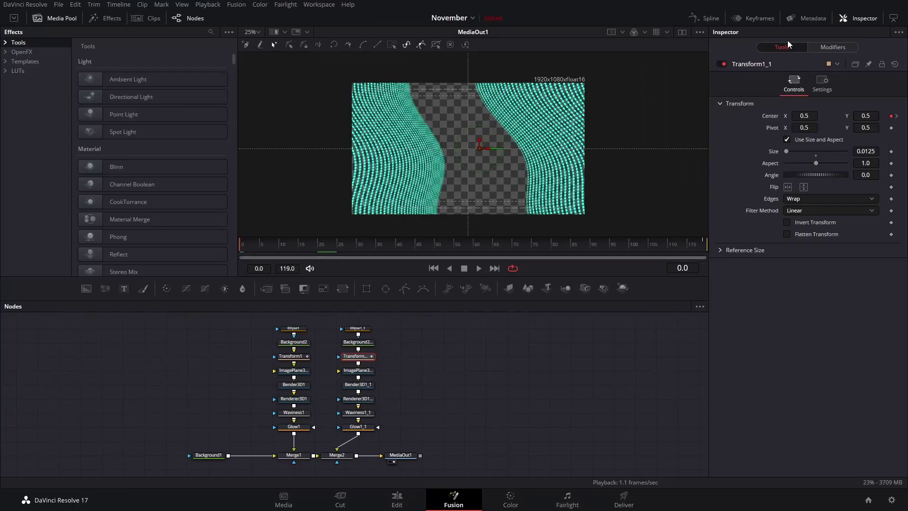
pyautogui.click(708, 17)
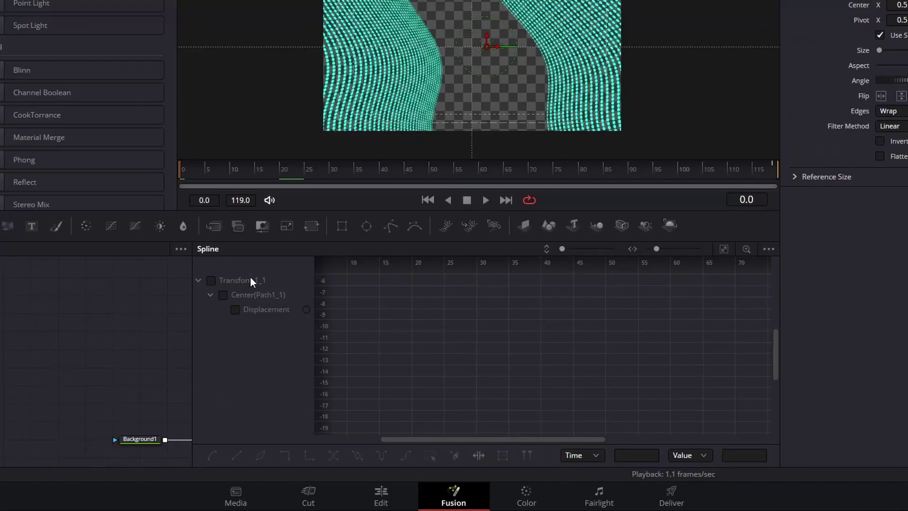
pyautogui.hotkey('ctrl', 'a')
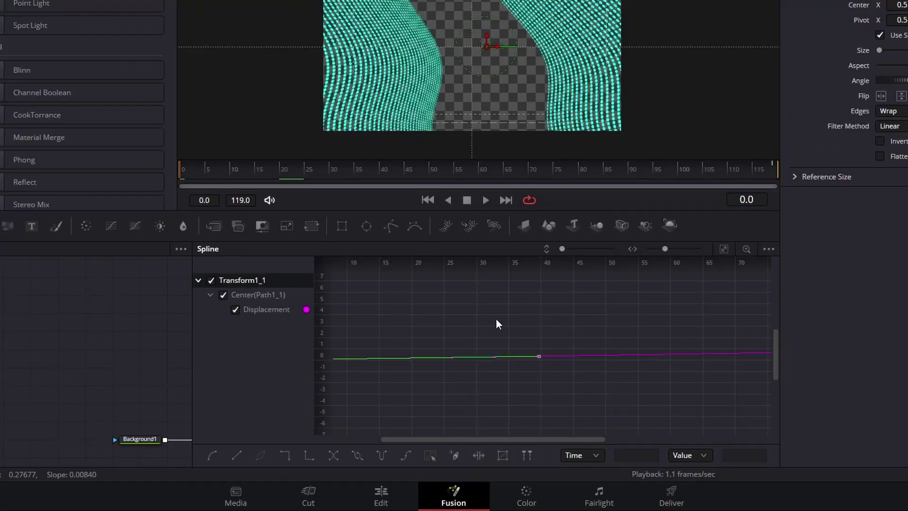
pyautogui.click(723, 250)
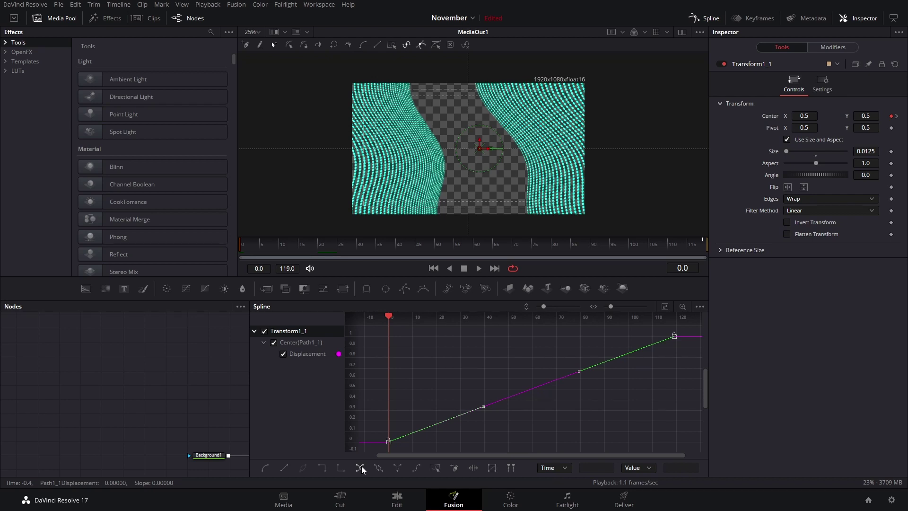
pyautogui.click(360, 467)
# Step: Play a preview of the animation and adjust the bend amount of Bender3D1_1
pyautogui.press('space')
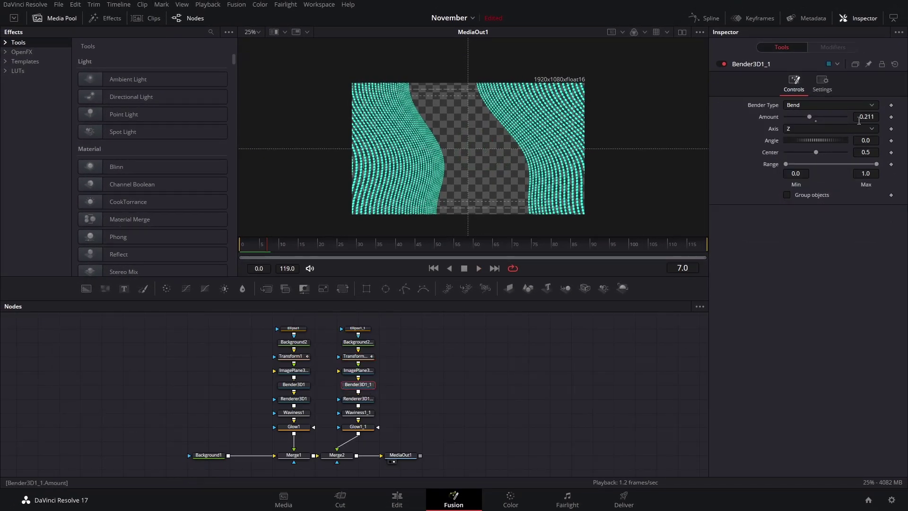
pyautogui.moveTo(865, 117); pyautogui.dragTo(901, 117)
pyautogui.moveTo(815, 117); pyautogui.dragTo(804, 117)
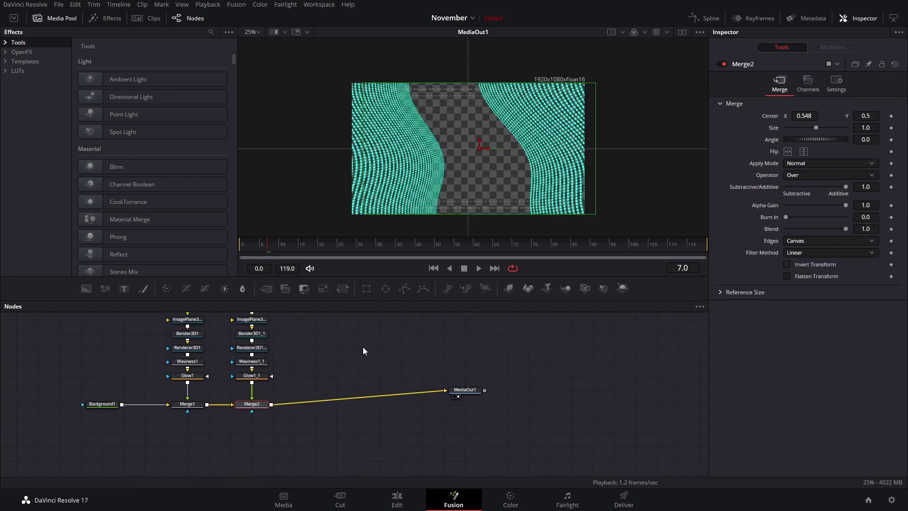
# Step: Add a Blur node after Merge2 and set its blur size to 10.2
pyautogui.hotkey('shift', 'space')
pyautogui.write('blu')
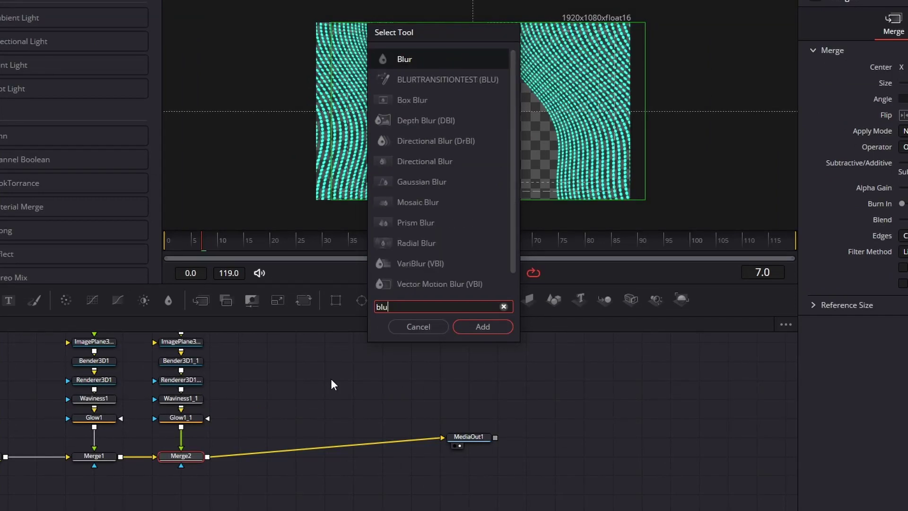
pyautogui.write('r')
pyautogui.press('Return')
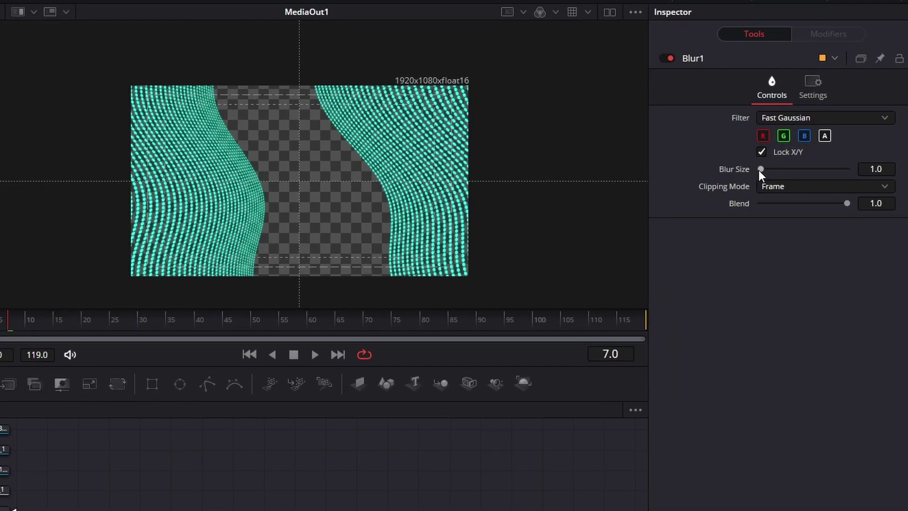
pyautogui.moveTo(759, 170); pyautogui.dragTo(768, 178)
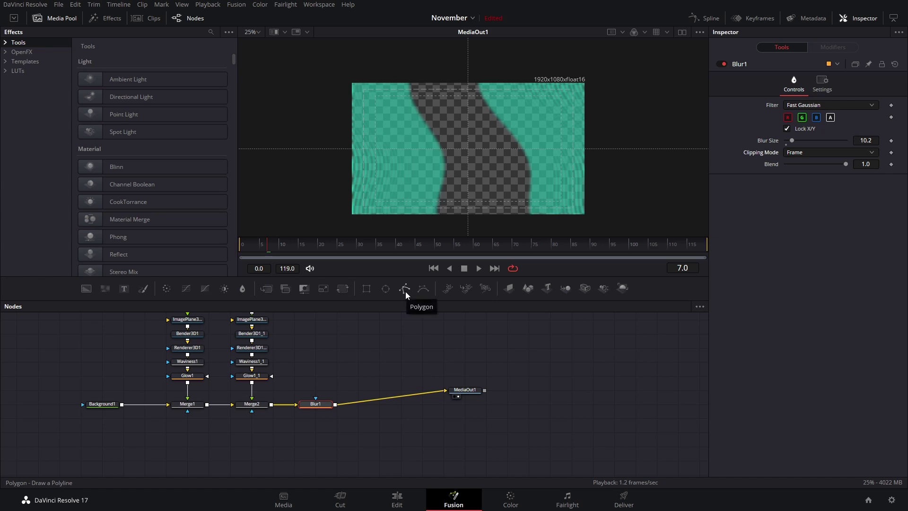
# Step: Mask Blur1 with a closed polygon along the inner edges of both waves, with a soft edge of 0.0992 and an increased border width
pyautogui.click(405, 291)
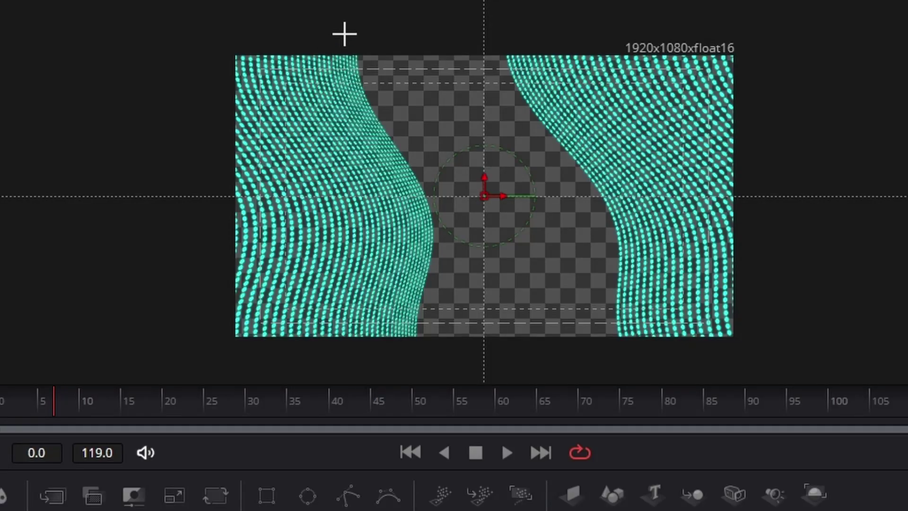
pyautogui.moveTo(344, 34); pyautogui.dragTo(346, 85)
pyautogui.moveTo(391, 204); pyautogui.dragTo(408, 231)
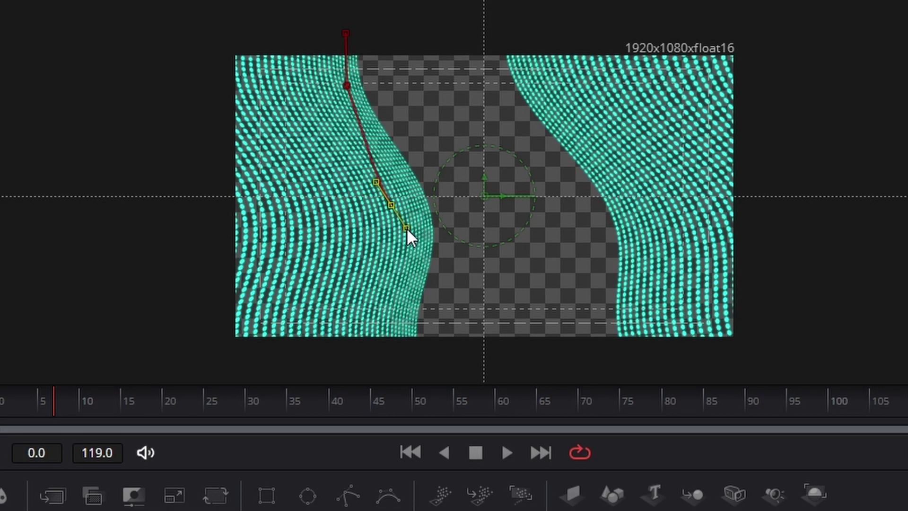
pyautogui.moveTo(381, 363); pyautogui.dragTo(378, 369)
pyautogui.click(653, 372)
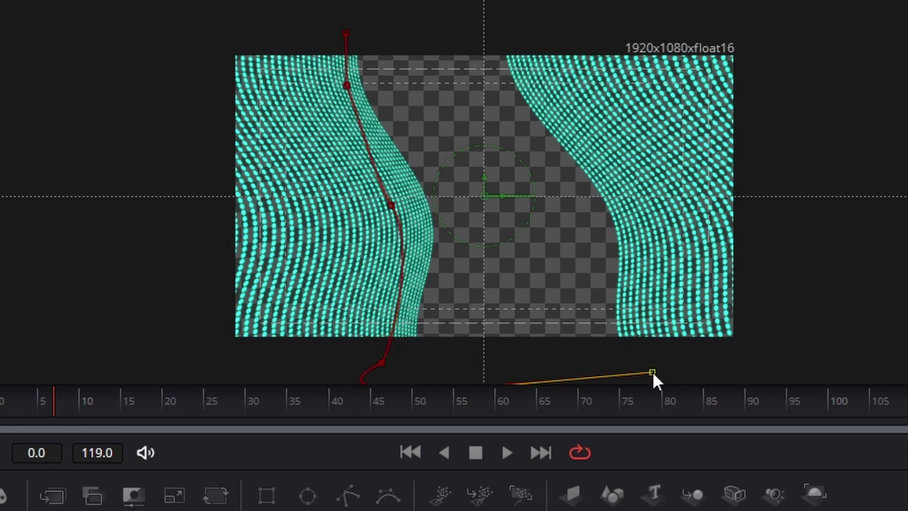
pyautogui.moveTo(667, 332); pyautogui.dragTo(636, 308)
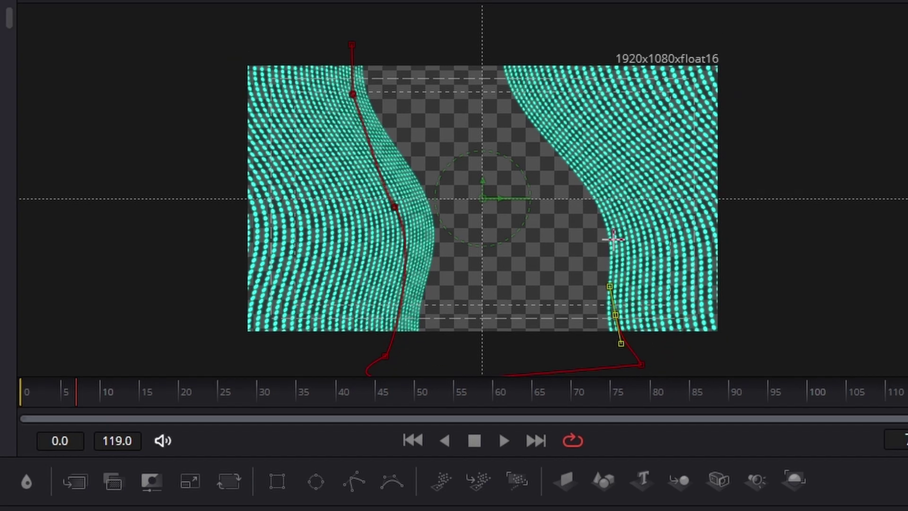
pyautogui.moveTo(634, 220); pyautogui.dragTo(630, 211)
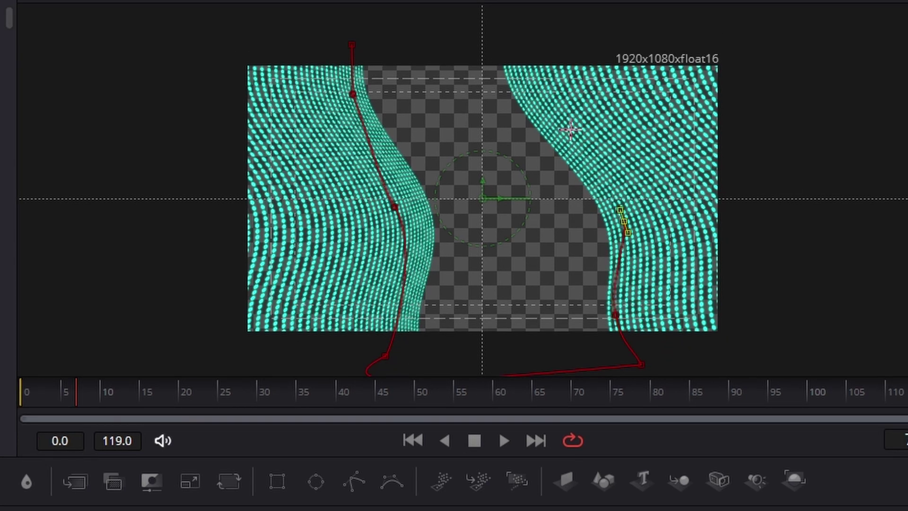
pyautogui.moveTo(587, 151); pyautogui.dragTo(562, 119)
pyautogui.click(521, 78)
pyautogui.click(511, 42)
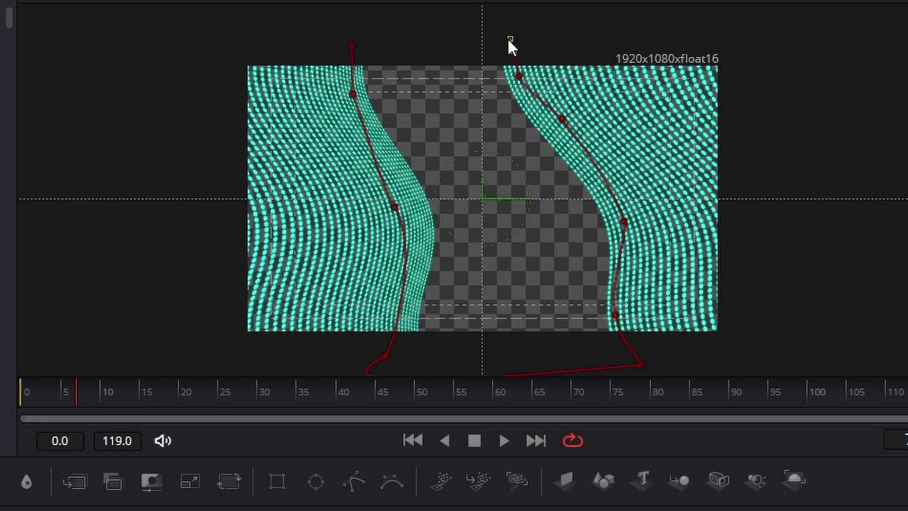
pyautogui.click(352, 45)
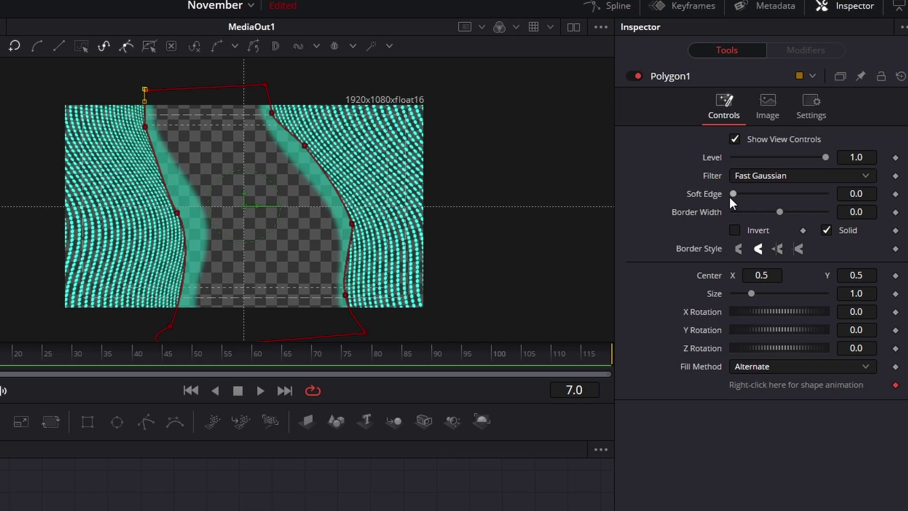
pyautogui.moveTo(731, 196); pyautogui.dragTo(776, 215)
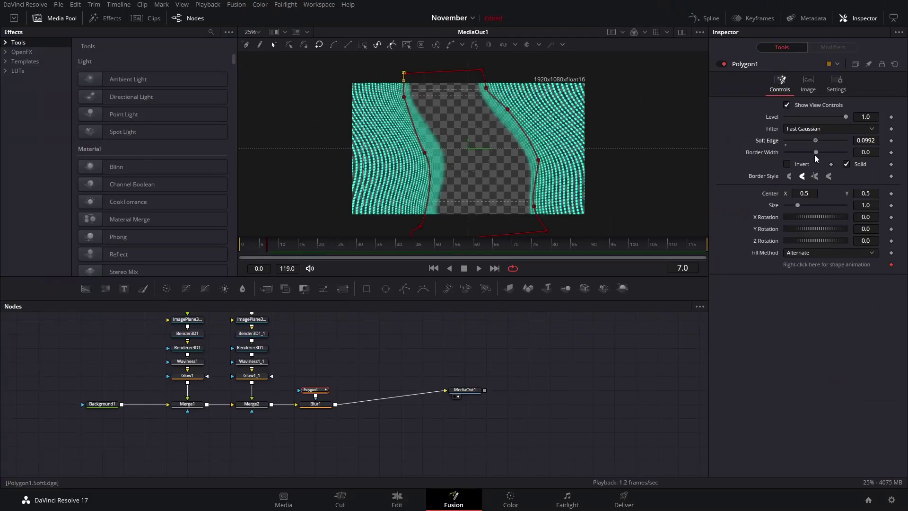
pyautogui.moveTo(815, 155); pyautogui.dragTo(818, 160)
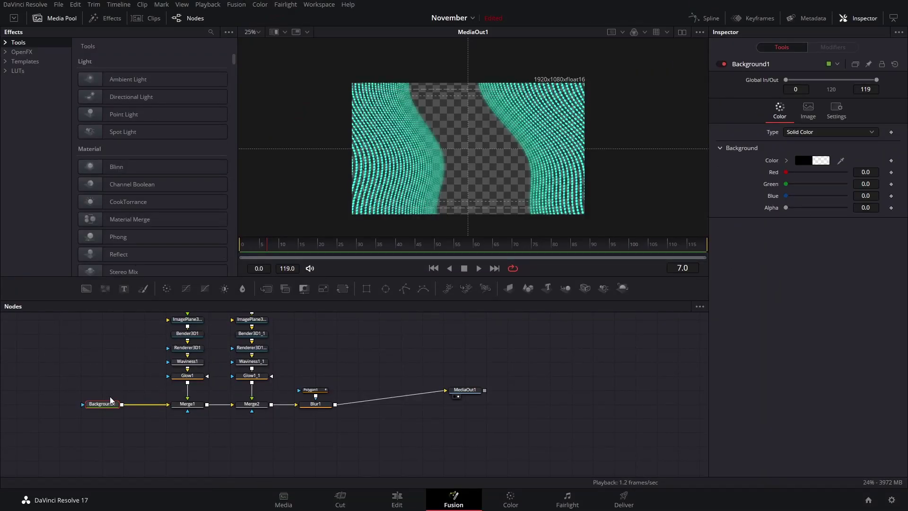
# Step: Set Background1's colour to dark blue #010534 with an alpha of 1.0
pyautogui.click(799, 159)
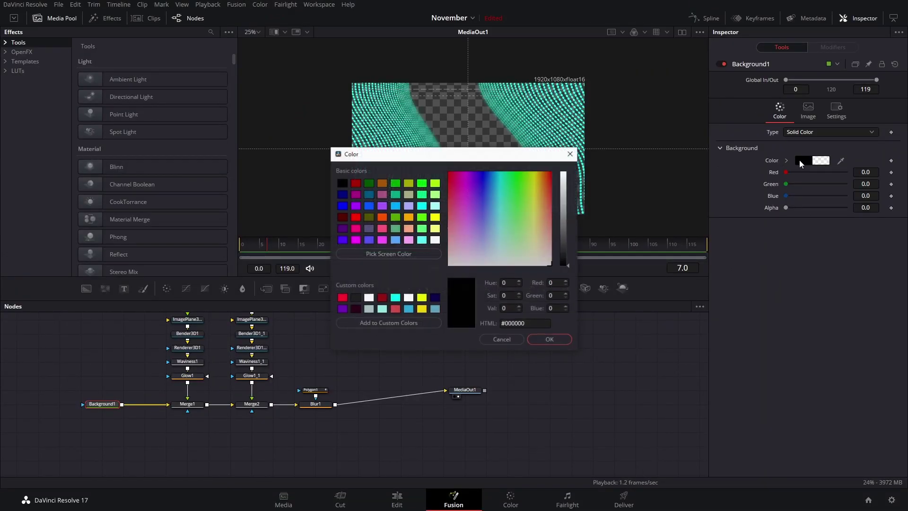
pyautogui.click(565, 242)
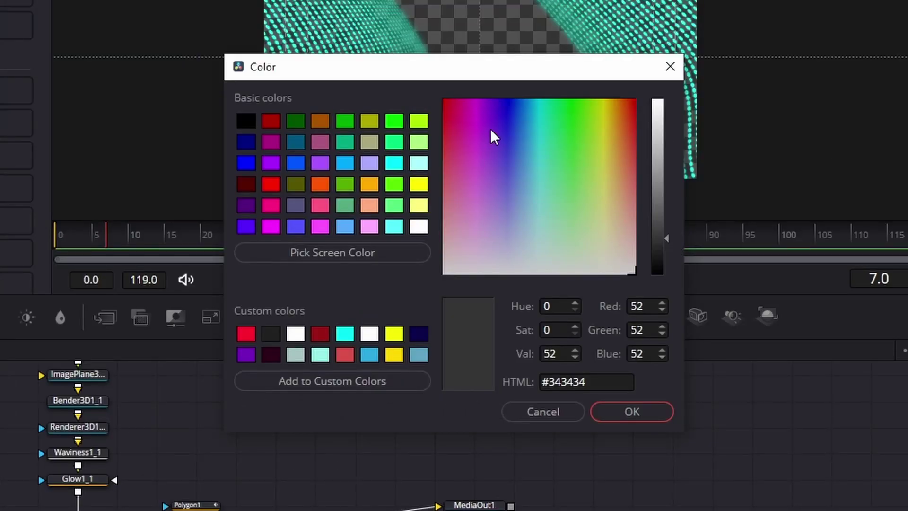
pyautogui.click(510, 103)
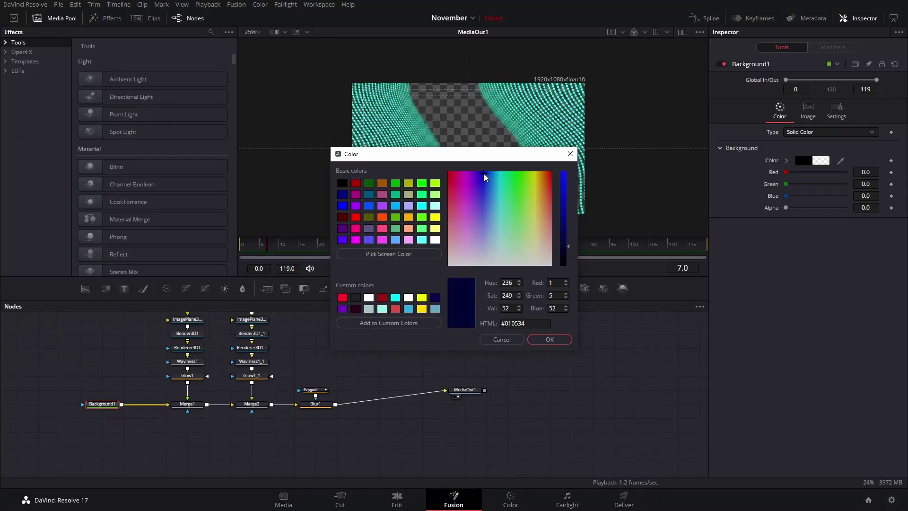
pyautogui.click(547, 341)
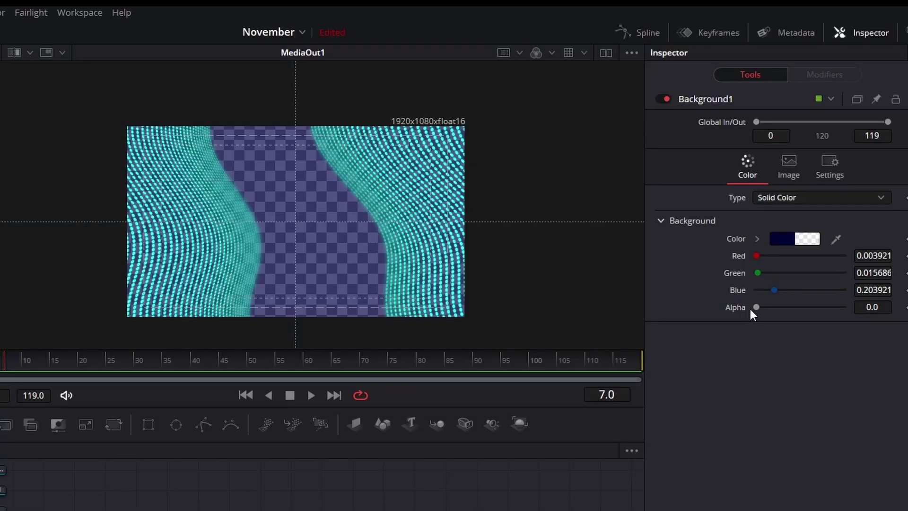
pyautogui.moveTo(755, 308); pyautogui.dragTo(870, 324)
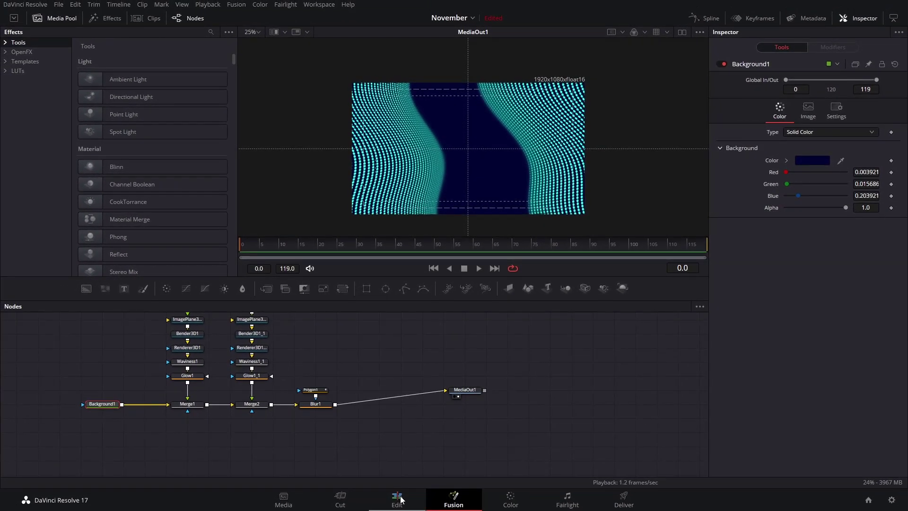
# Step: Place the new Fusion composition on Video 1 of the edit timeline and render it in place as an MP4
pyautogui.click(400, 499)
pyautogui.moveTo(151, 182); pyautogui.dragTo(208, 385)
pyautogui.click(222, 385)
pyautogui.rightClick(221, 385)
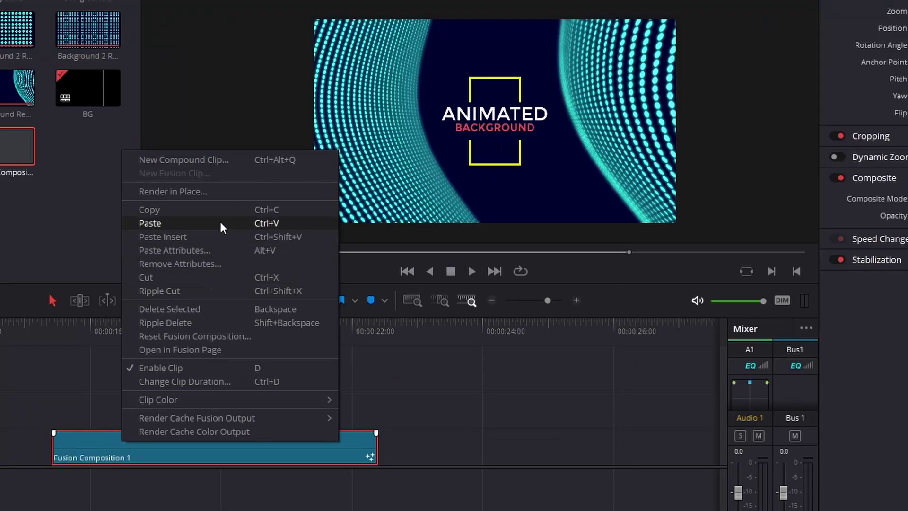
pyautogui.click(215, 192)
pyautogui.click(433, 161)
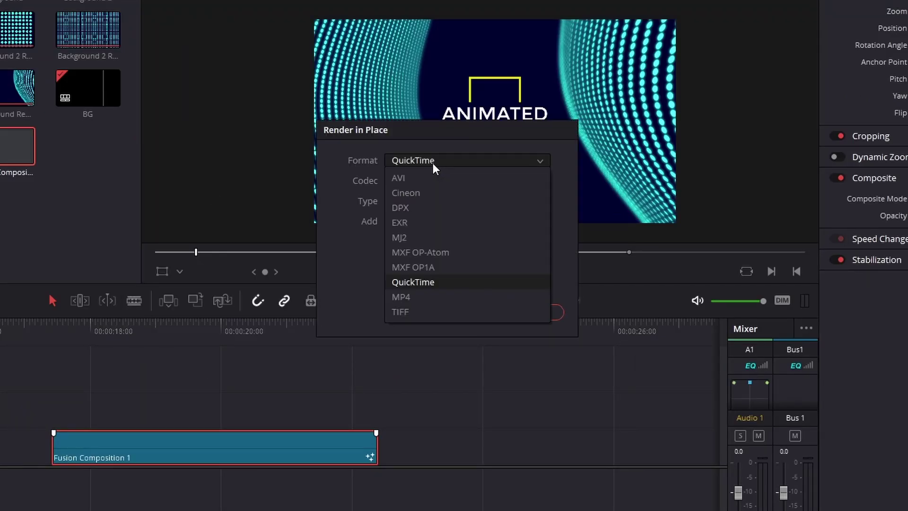
pyautogui.click(398, 297)
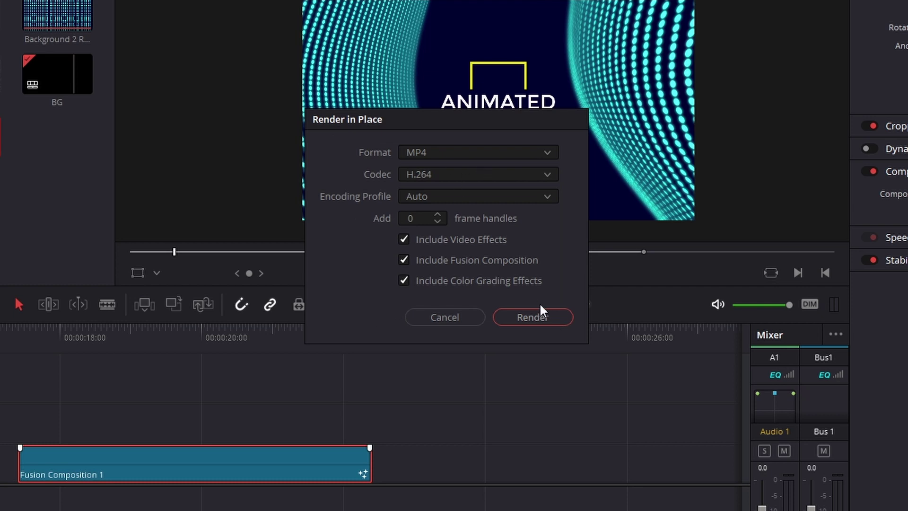
pyautogui.click(536, 322)
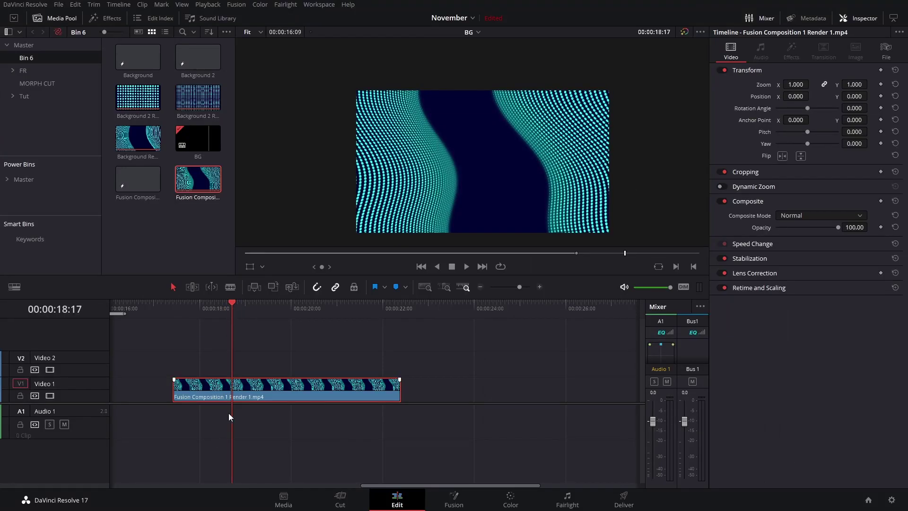
# Step: Replace the effects library's search term with "mb" to find a title in the Titles category
pyautogui.click(108, 18)
pyautogui.click(12, 108)
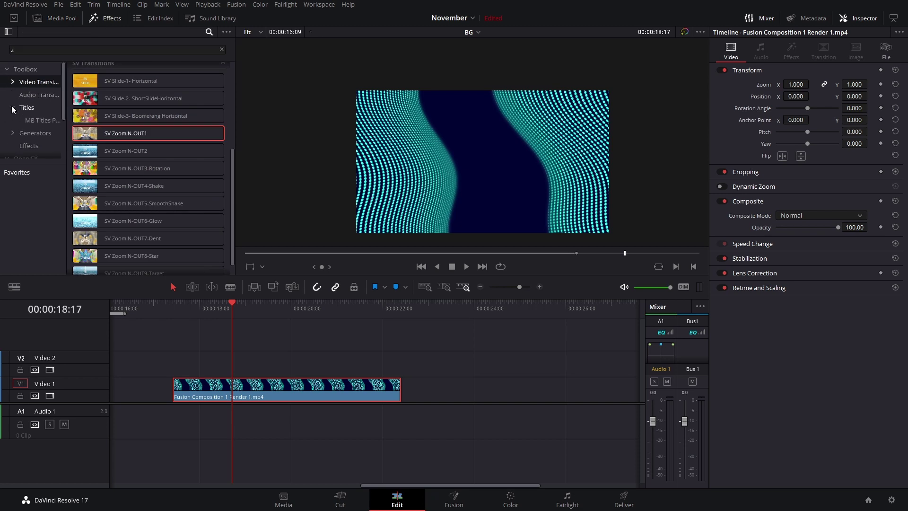
pyautogui.click(26, 108)
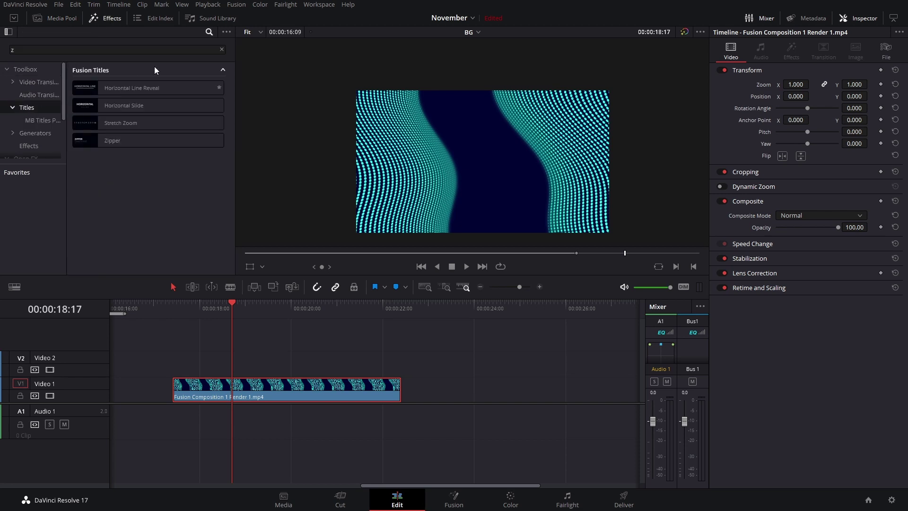
pyautogui.click(221, 51)
pyautogui.scroll(-3, 152, 194)
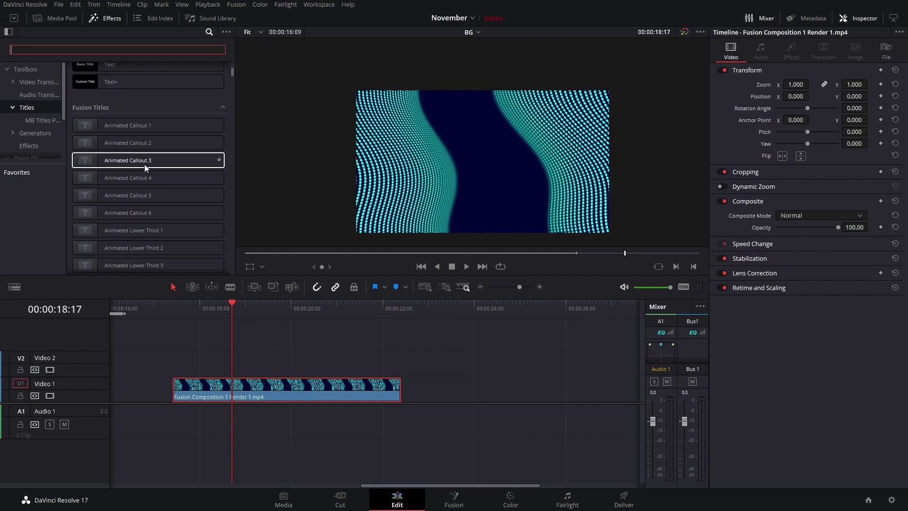
pyautogui.write('mb')
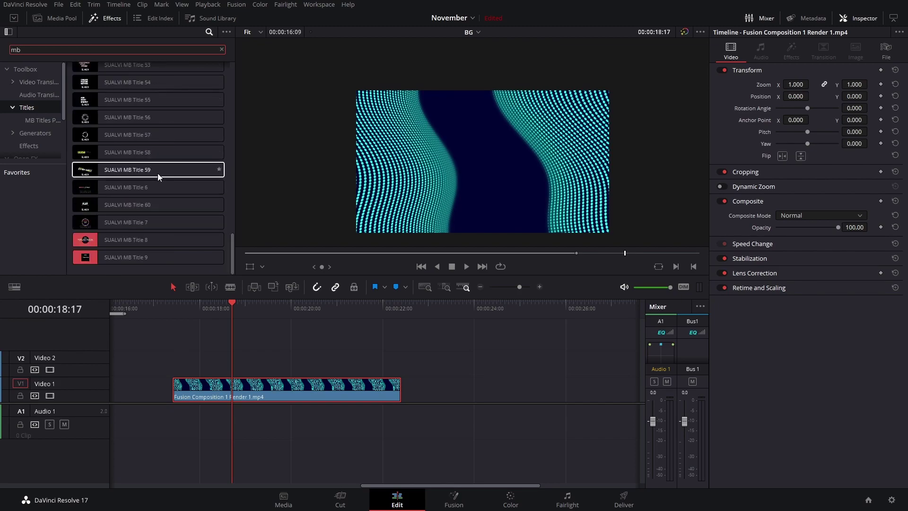